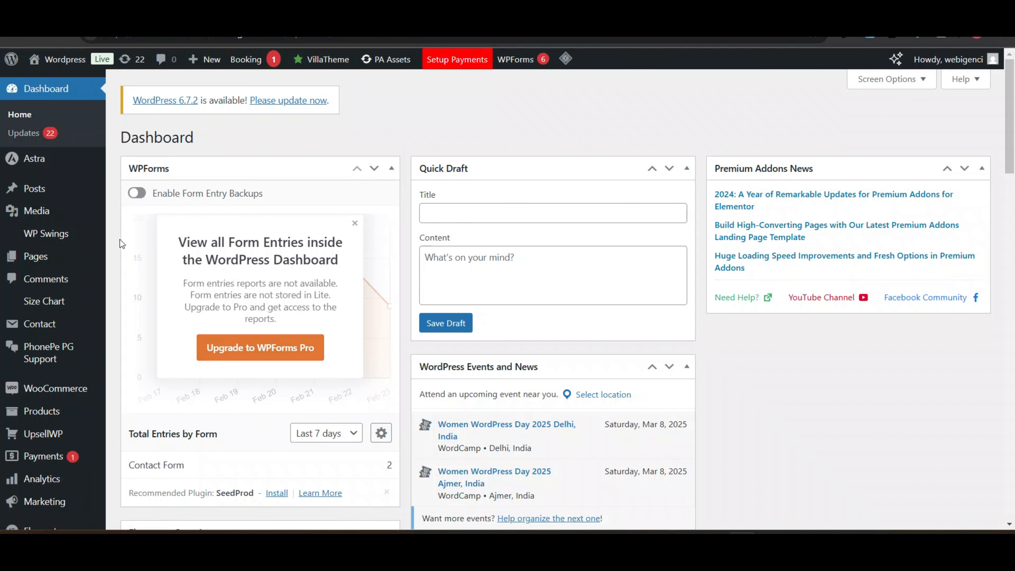
# Open the list of all products in the store.
pyautogui.scroll(-5, 11, 219)
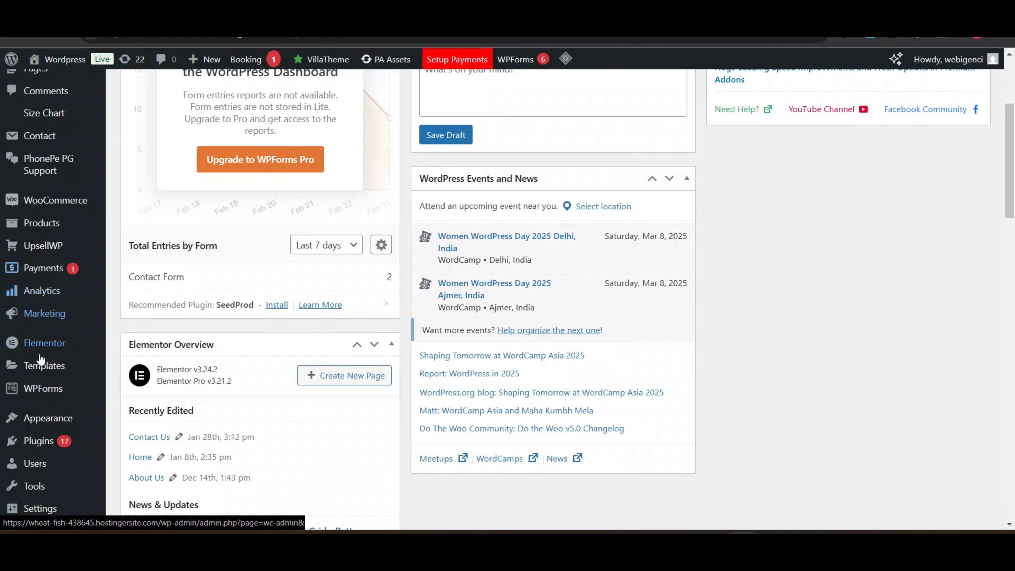
pyautogui.moveTo(62, 181)
pyautogui.moveTo(53, 199)
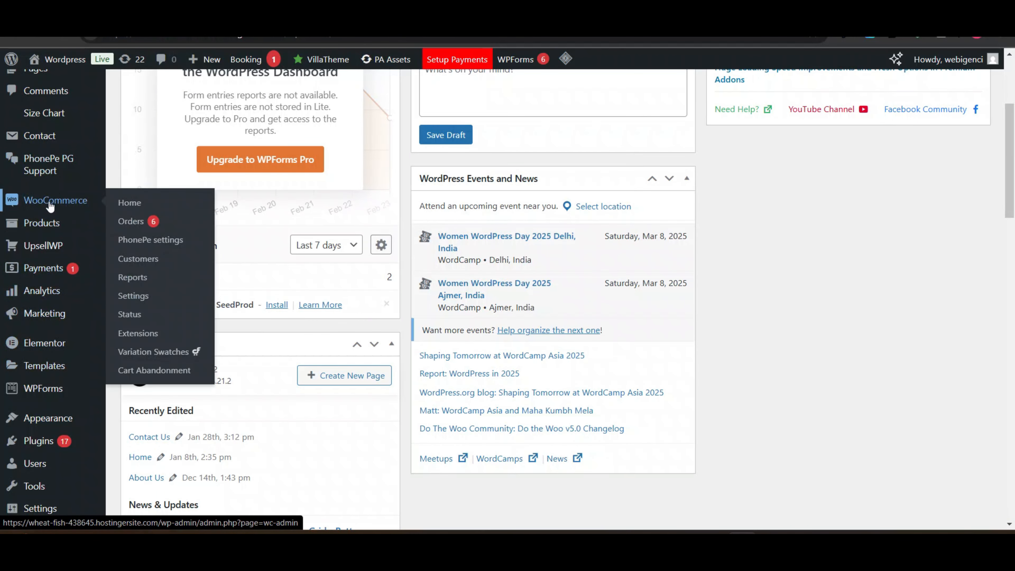
pyautogui.scroll(2, 48, 207)
pyautogui.moveTo(42, 301)
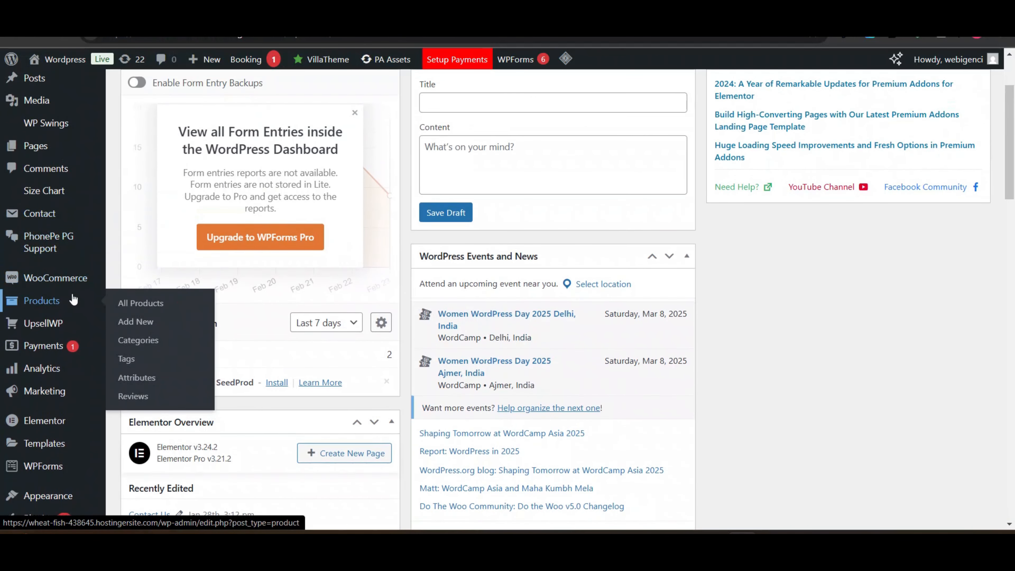
pyautogui.click(134, 306)
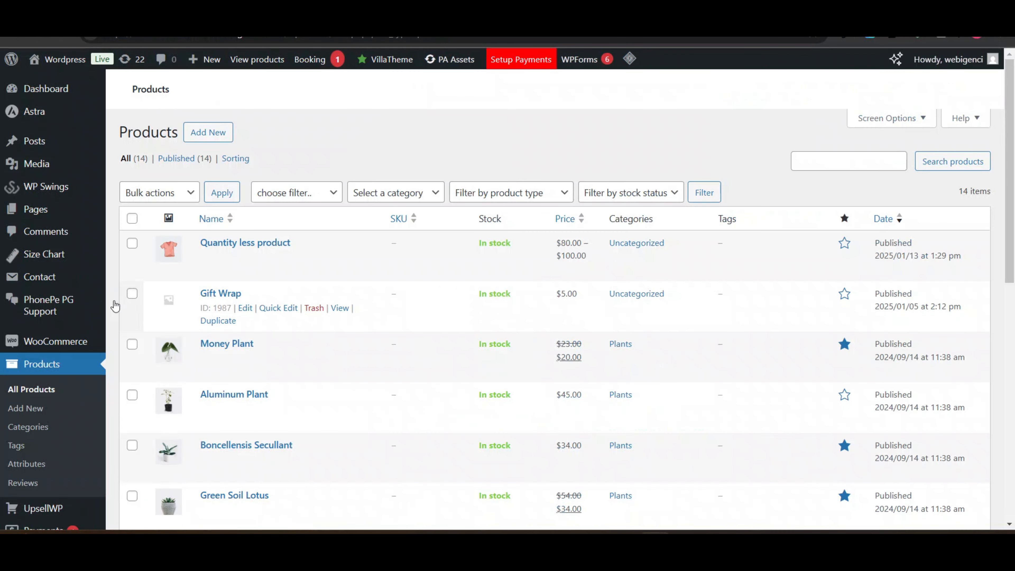
# Start a new product and name it "Product Name".
pyautogui.scroll(-2, 96, 320)
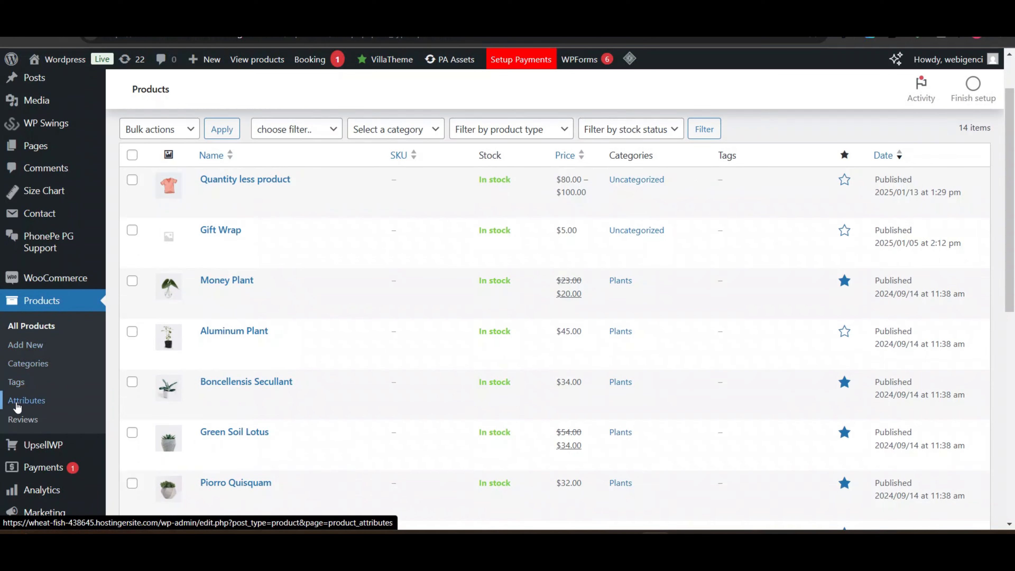
pyautogui.click(18, 353)
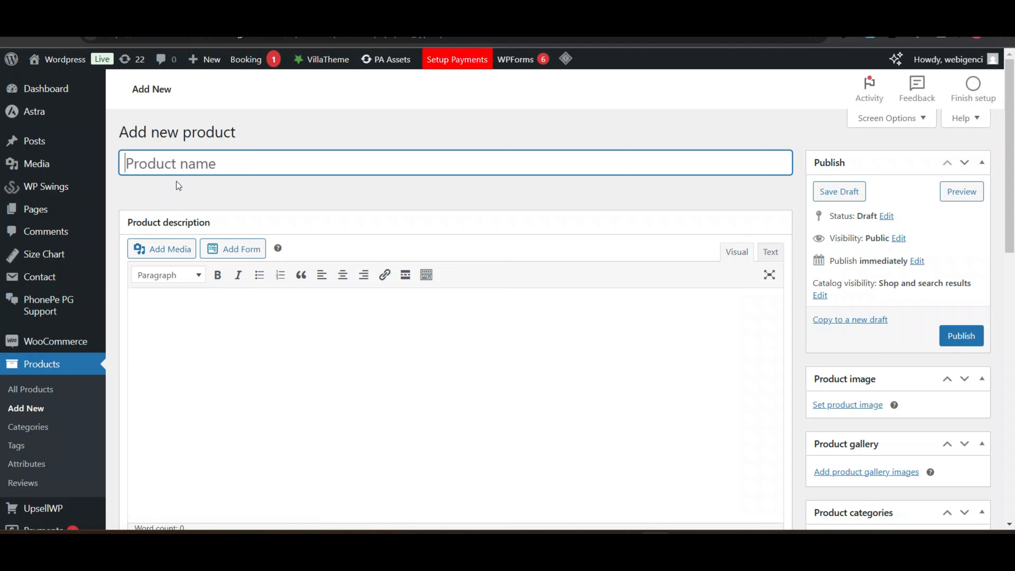
pyautogui.rightClick(158, 163)
pyautogui.click(145, 154)
pyautogui.write('Produc')
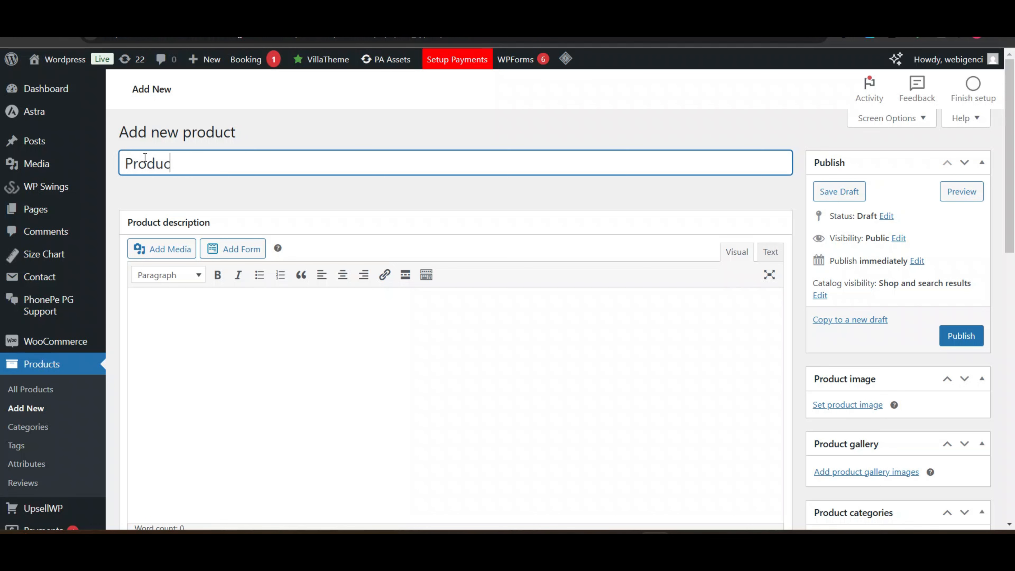
pyautogui.write('t NM')
pyautogui.press('BackSpace')
pyautogui.write('ame')
# Enter "Produdct desc" as the first line of the product description.
pyautogui.scroll(-3, 154, 174)
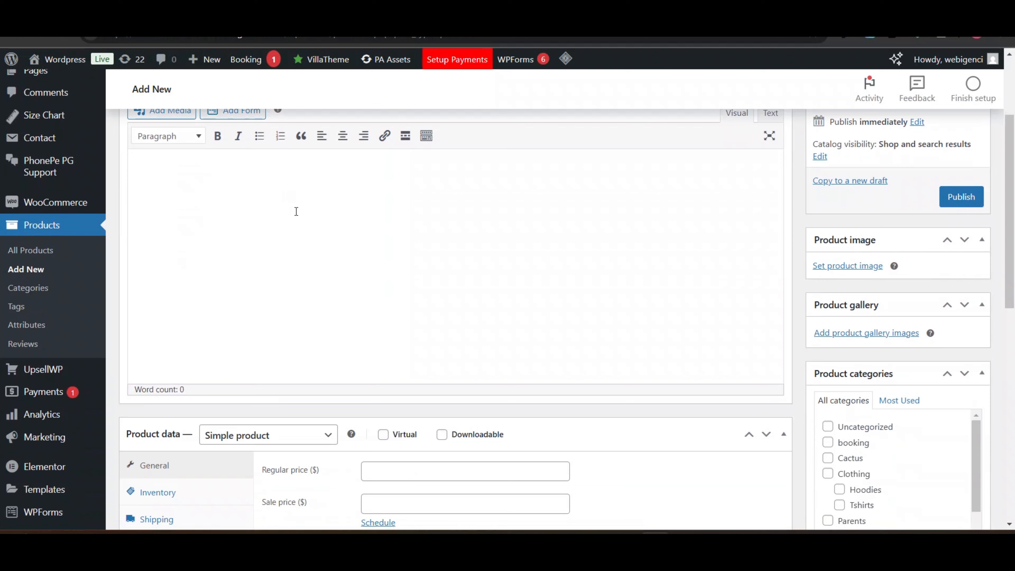
pyautogui.scroll(1, 293, 214)
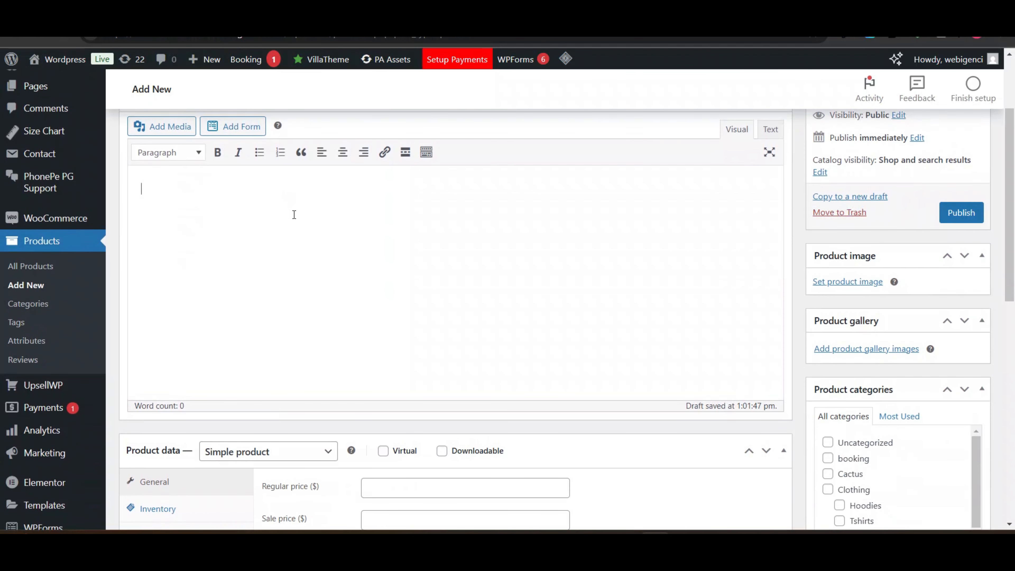
pyautogui.write('Prd')
pyautogui.press('BackSpace')
pyautogui.press('BackSpace')
pyautogui.write('rd')
pyautogui.press('BackSpace')
pyautogui.write('odudc')
pyautogui.press('BackSpace')
pyautogui.press('BackSpace')
pyautogui.write('udcts')
pyautogui.press('BackSpace')
pyautogui.press('BackSpace')
pyautogui.write('t desc')
# Format the description's first line as Heading 4 and align it left.
pyautogui.hotkey('ctrl', 'a')
pyautogui.click(184, 157)
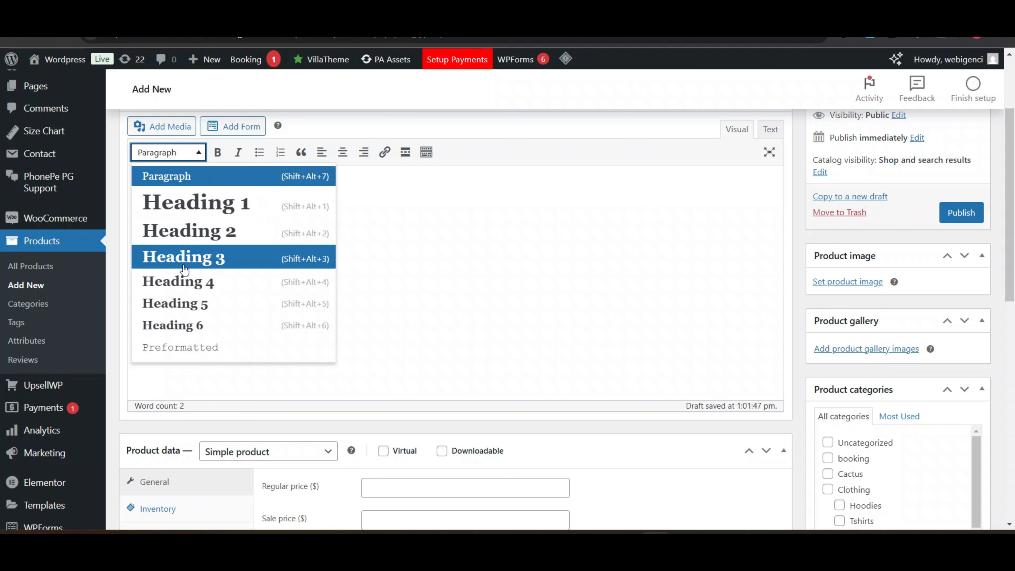
pyautogui.click(184, 282)
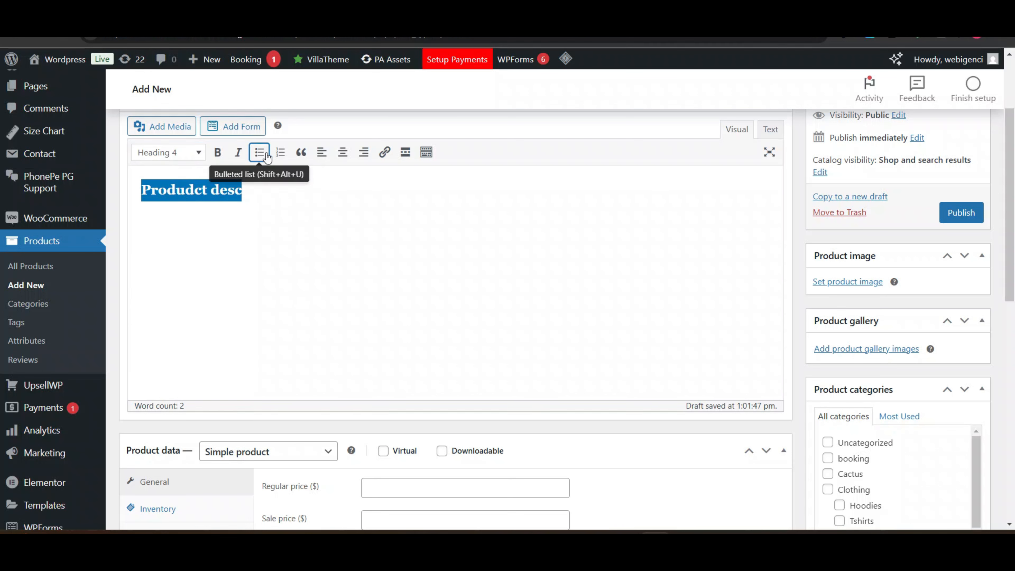
pyautogui.click(321, 153)
pyautogui.click(342, 156)
pyautogui.click(321, 153)
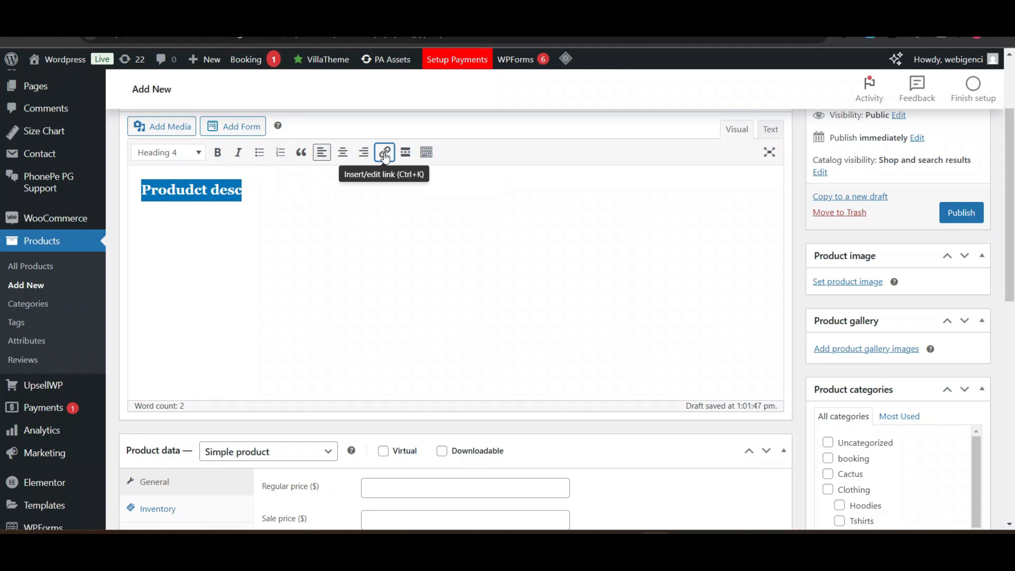
pyautogui.click(263, 193)
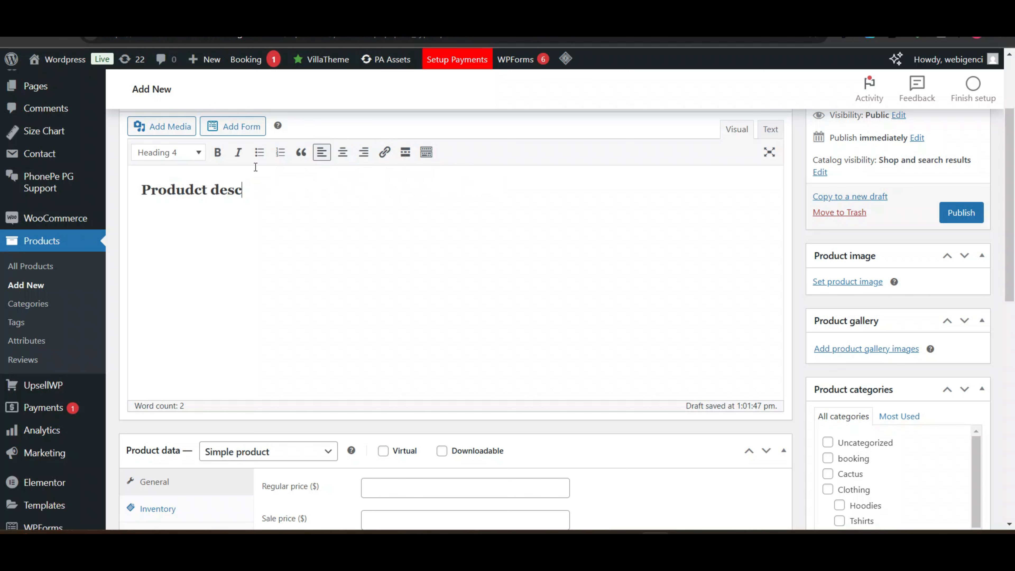
pyautogui.click(169, 131)
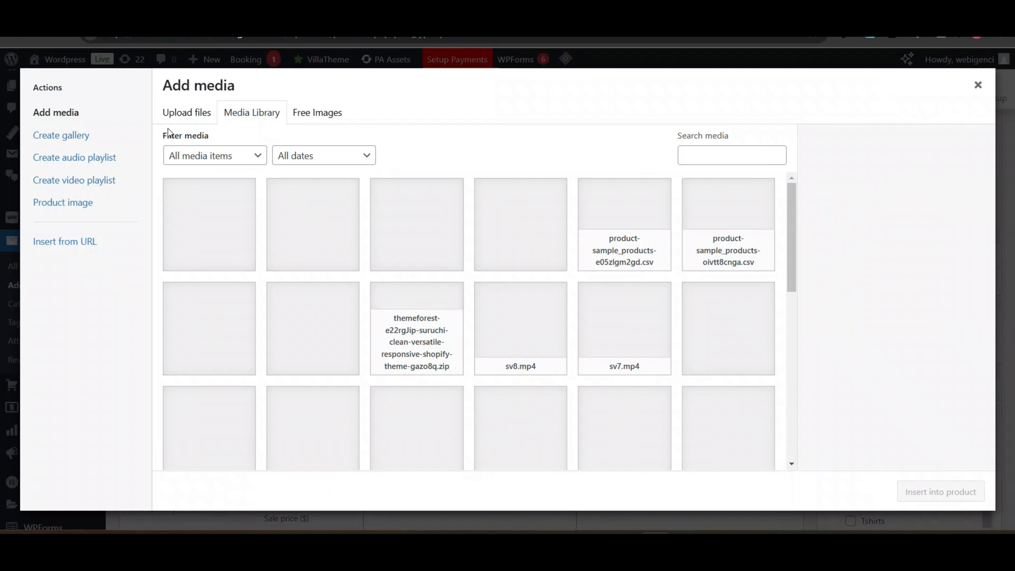
pyautogui.click(978, 84)
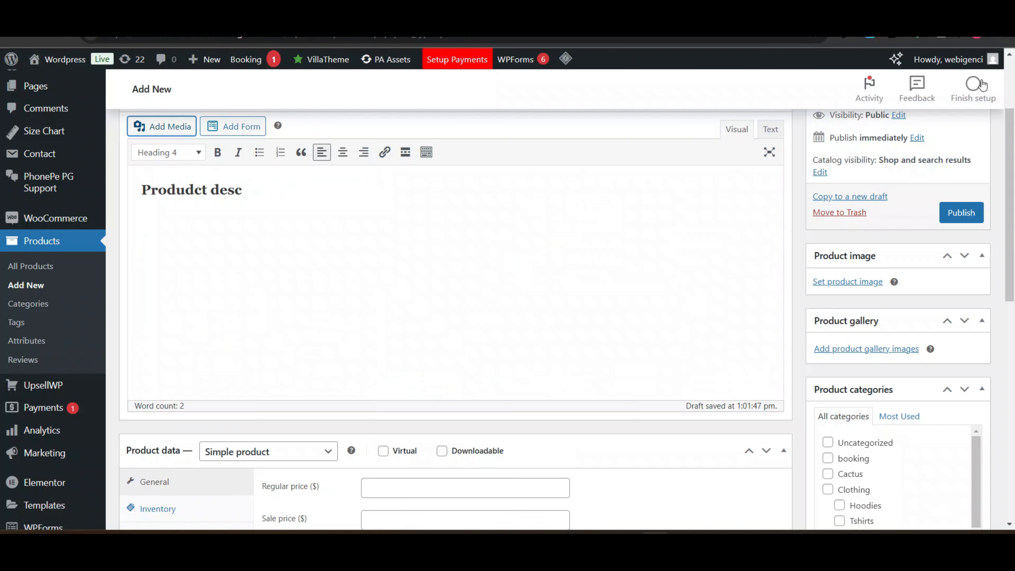
# Add the paragraph "This is dummy product desc." below the heading in the product description.
pyautogui.click(254, 283)
pyautogui.press('Return')
pyautogui.write('Thisd')
pyautogui.press('BackSpace')
pyautogui.press('BackSpace')
pyautogui.press('BackSpace')
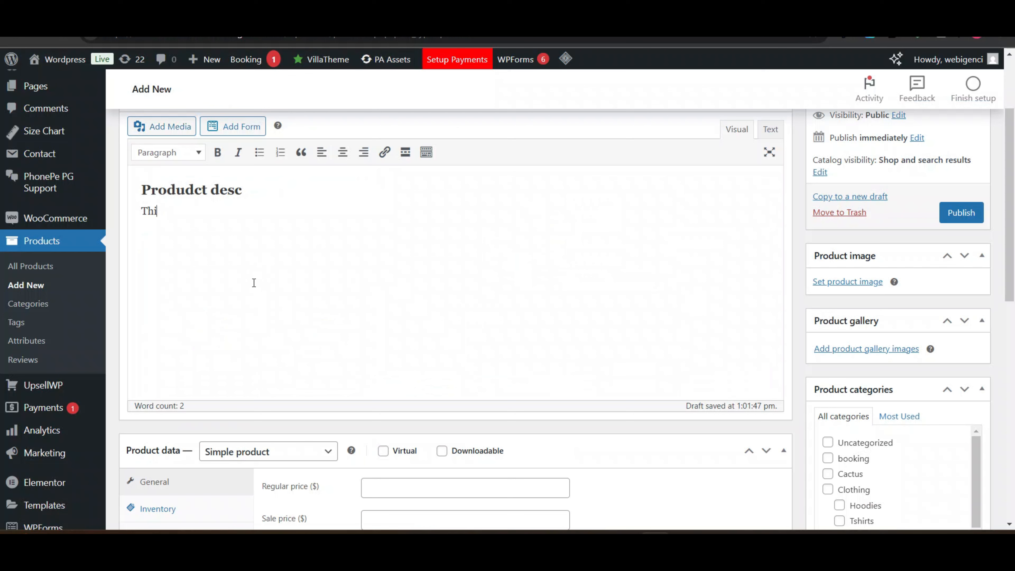
pyautogui.write('is is dummy [po')
pyautogui.press('BackSpace')
pyautogui.press('BackSpace')
pyautogui.press('BackSpace')
pyautogui.write('product desc.')
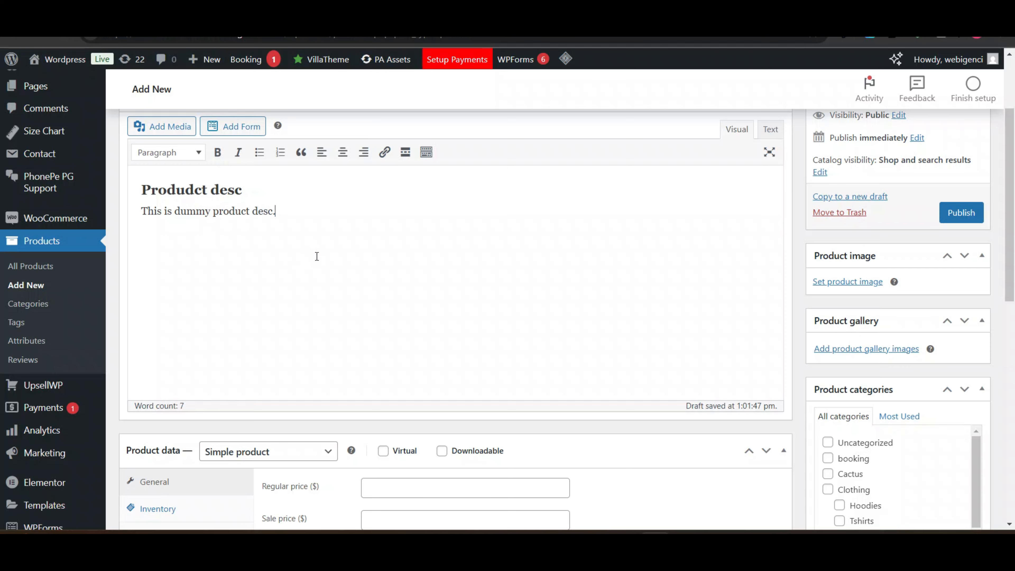
# Enter "Short product desc" as the product short description and publish the product.
pyautogui.scroll(3, 317, 256)
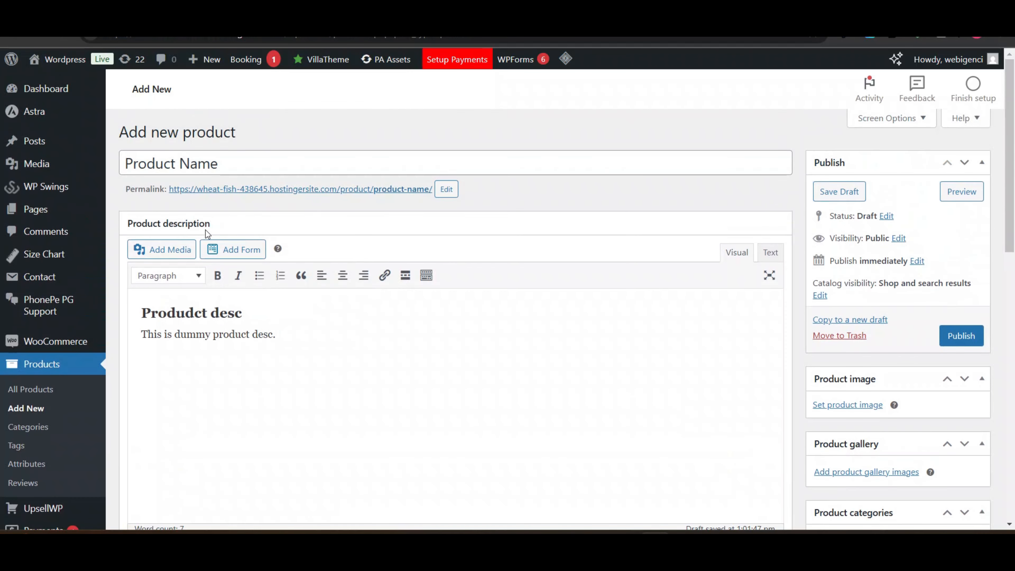
pyautogui.scroll(-15, 154, 227)
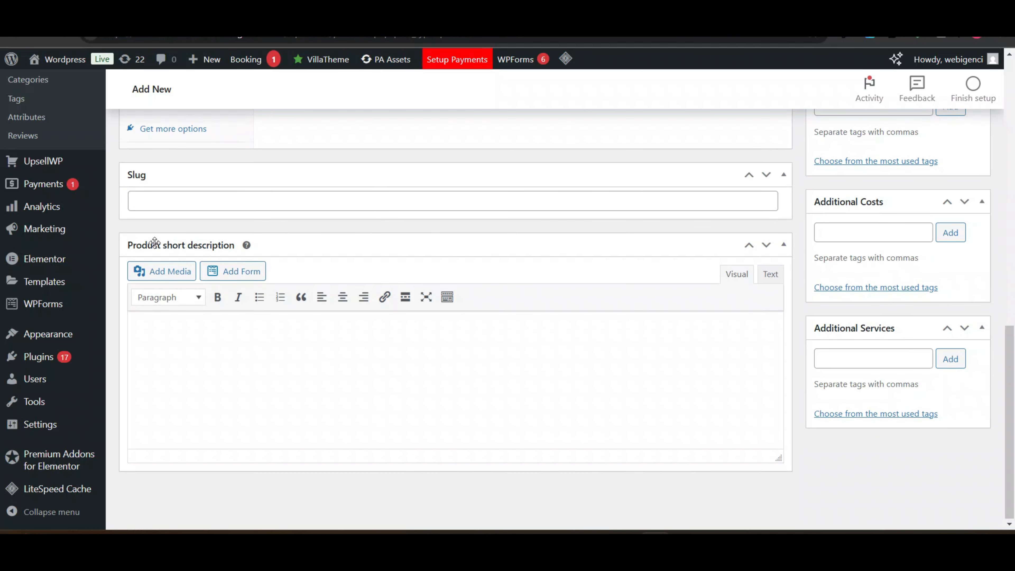
pyautogui.click(322, 356)
pyautogui.write('Short product desc')
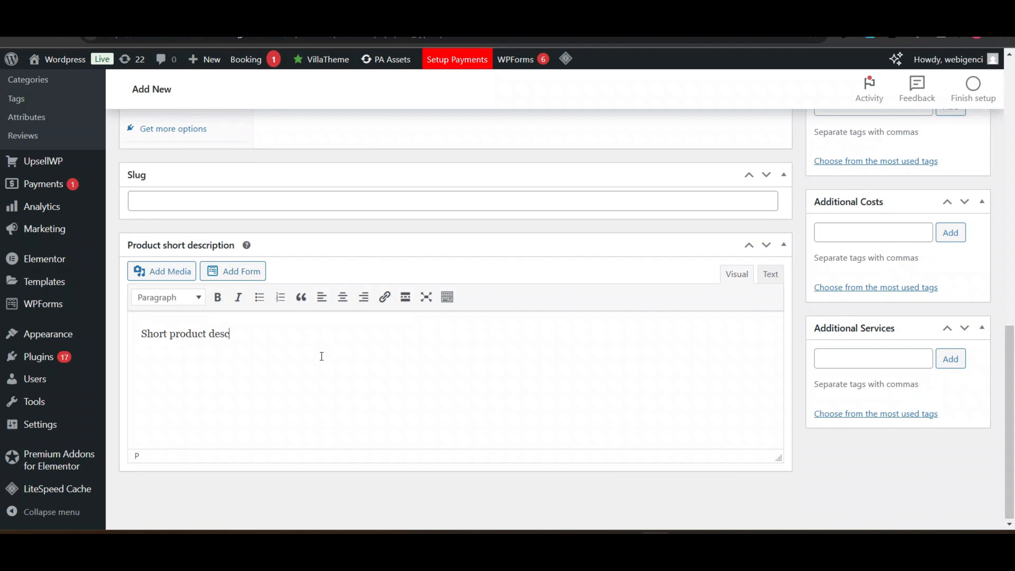
pyautogui.scroll(15, 341, 343)
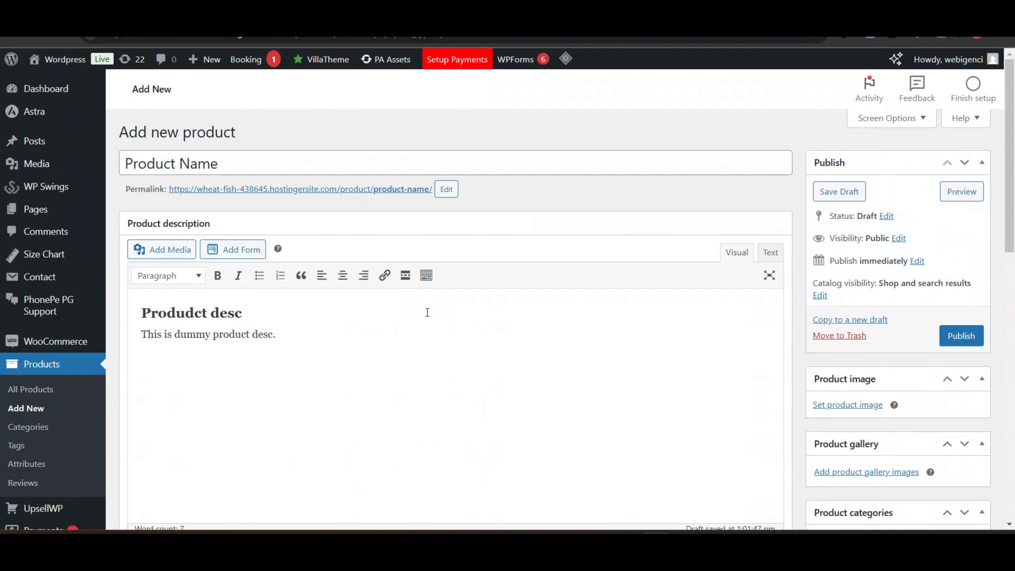
pyautogui.click(961, 338)
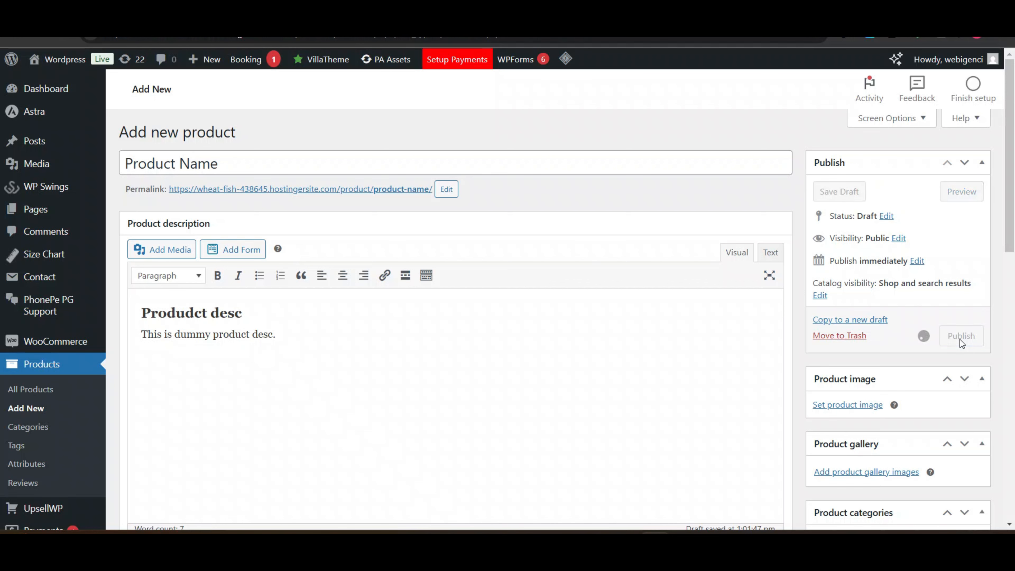
# Preview the product page and examine where its name, short description and full description are displayed.
pyautogui.click(948, 240)
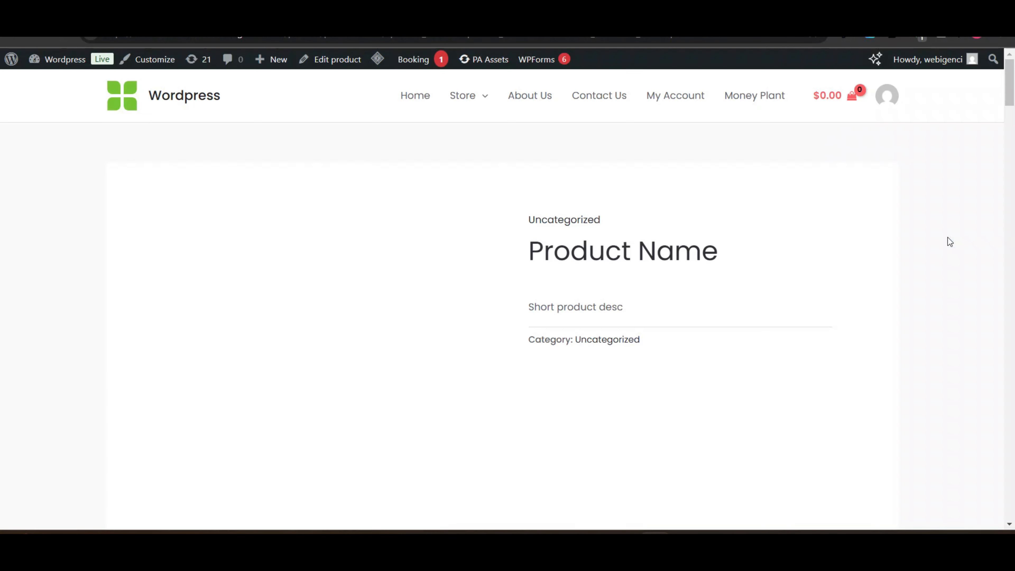
pyautogui.scroll(-2, 748, 263)
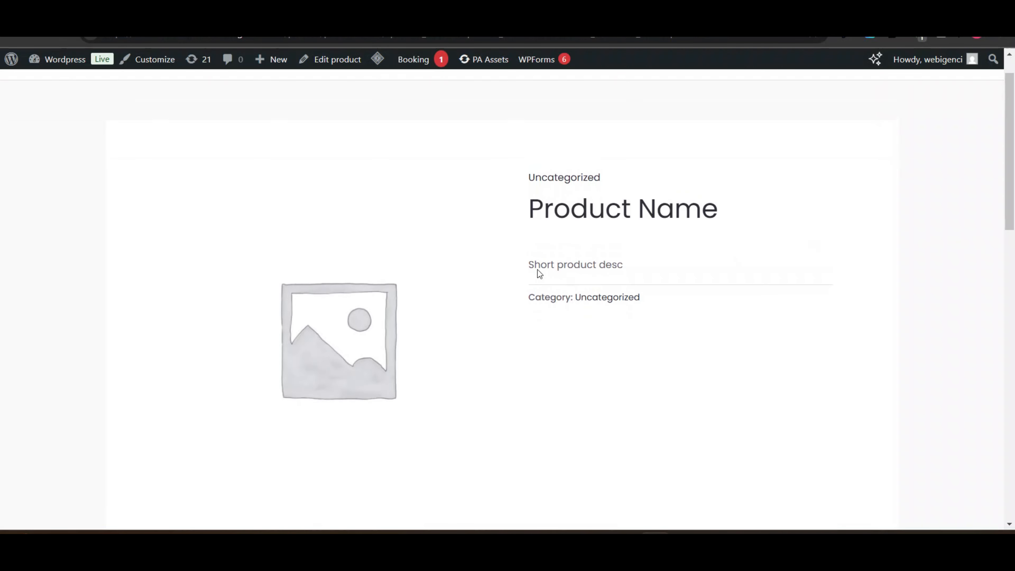
pyautogui.moveTo(530, 204); pyautogui.dragTo(719, 206)
pyautogui.scroll(-10, 546, 272)
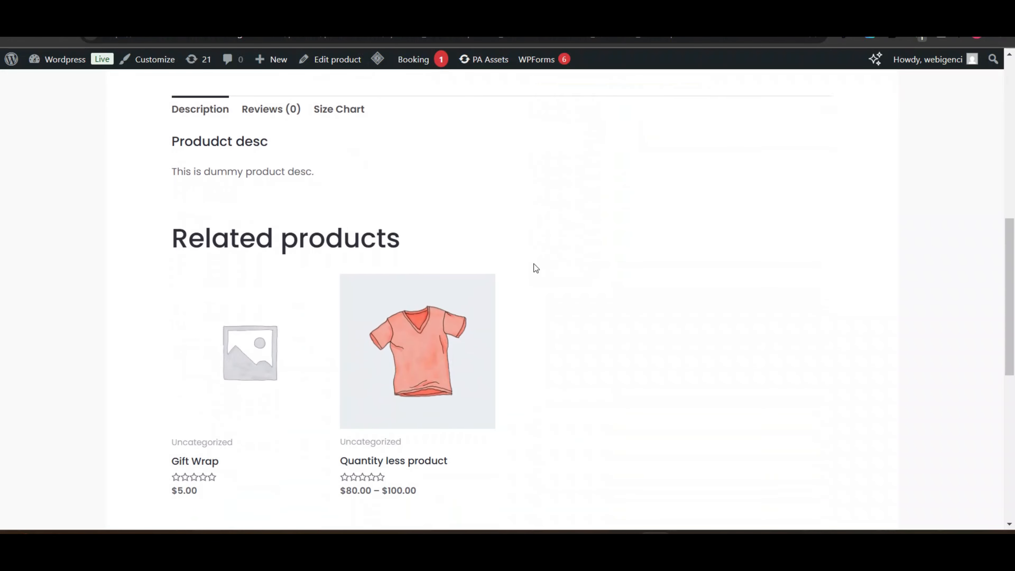
pyautogui.moveTo(172, 136); pyautogui.dragTo(345, 173)
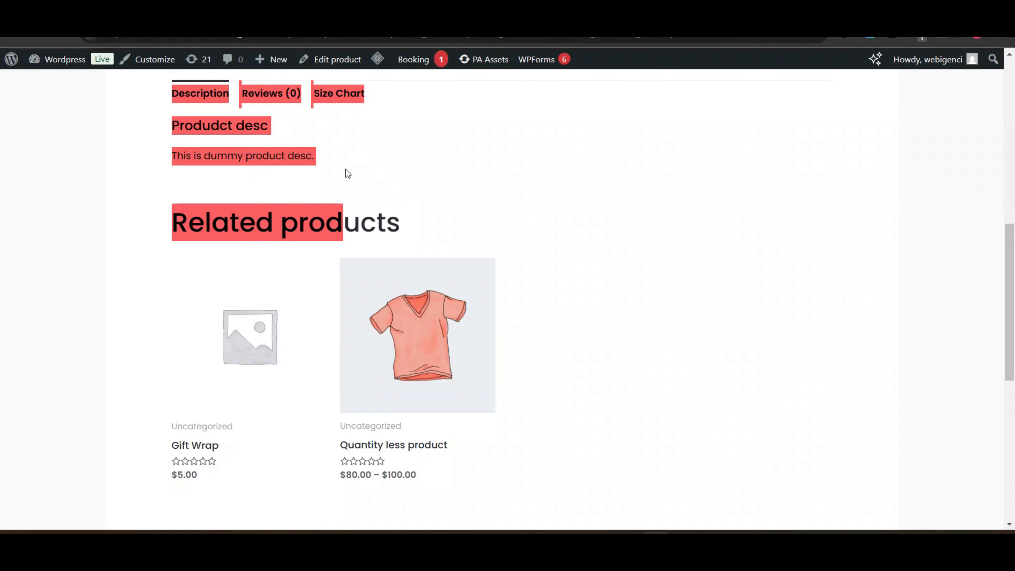
pyautogui.click(345, 173)
pyautogui.moveTo(170, 90); pyautogui.dragTo(314, 157)
pyautogui.click(314, 157)
pyautogui.scroll(7, 312, 153)
pyautogui.scroll(2, 655, 139)
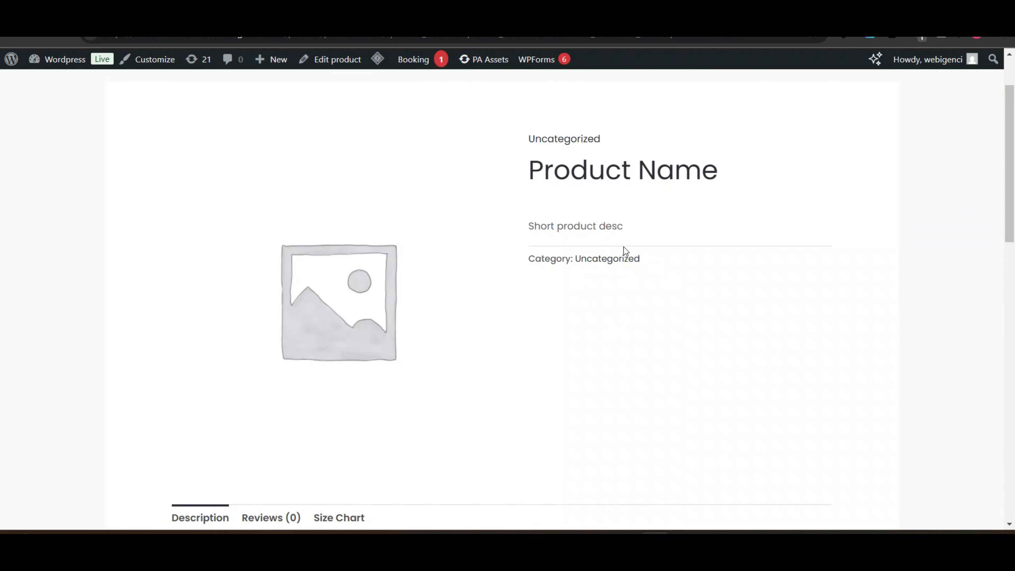
pyautogui.scroll(-5, 596, 238)
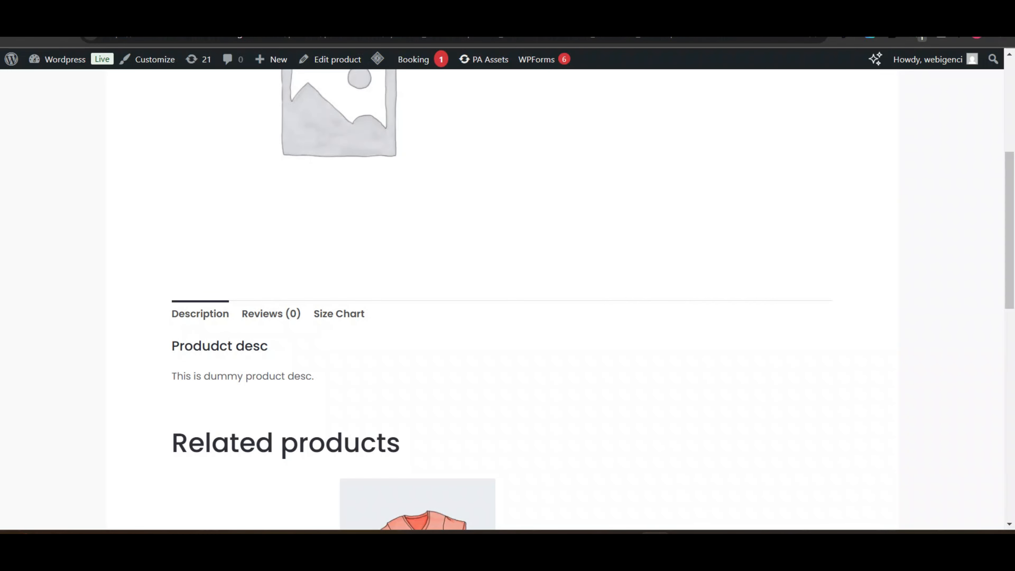
# Return to the product's editing page at its Product data section.
pyautogui.click(725, 16)
pyautogui.scroll(-2, 554, 270)
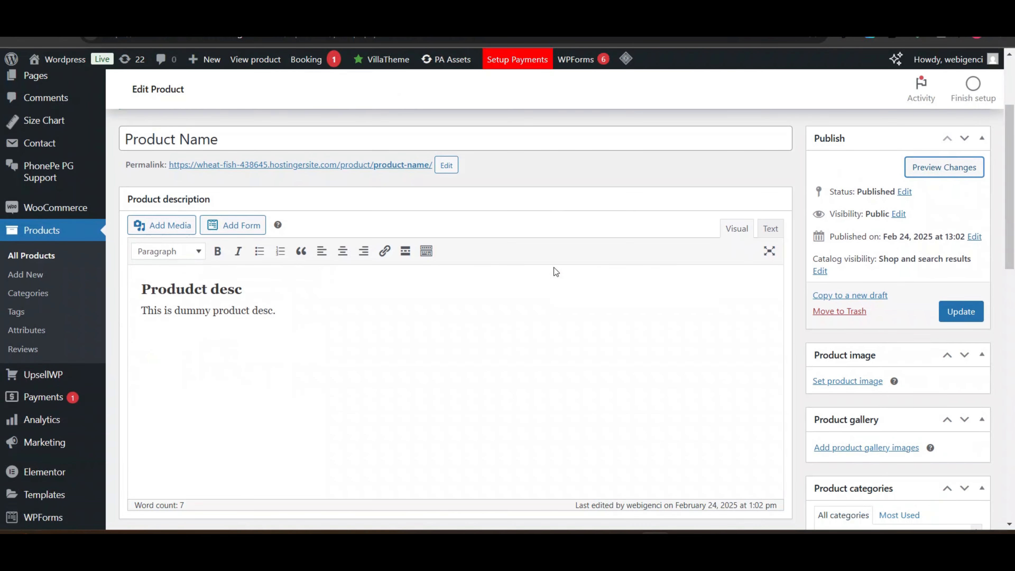
pyautogui.scroll(-5, 555, 269)
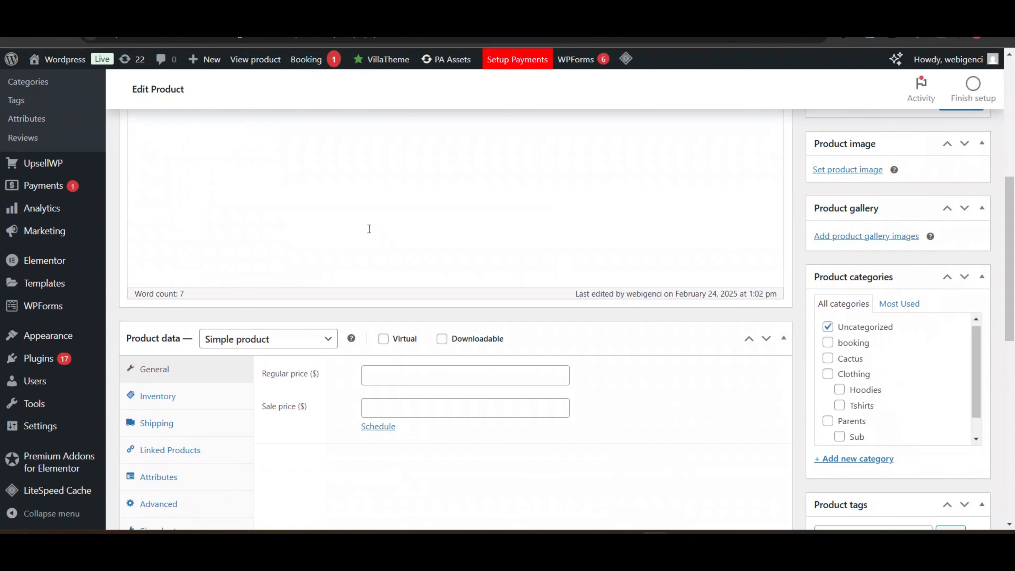
pyautogui.scroll(-2, 369, 229)
# Try the Grouped and External/Affiliate product types for this product, and set the type back to Simple product.
pyautogui.click(246, 257)
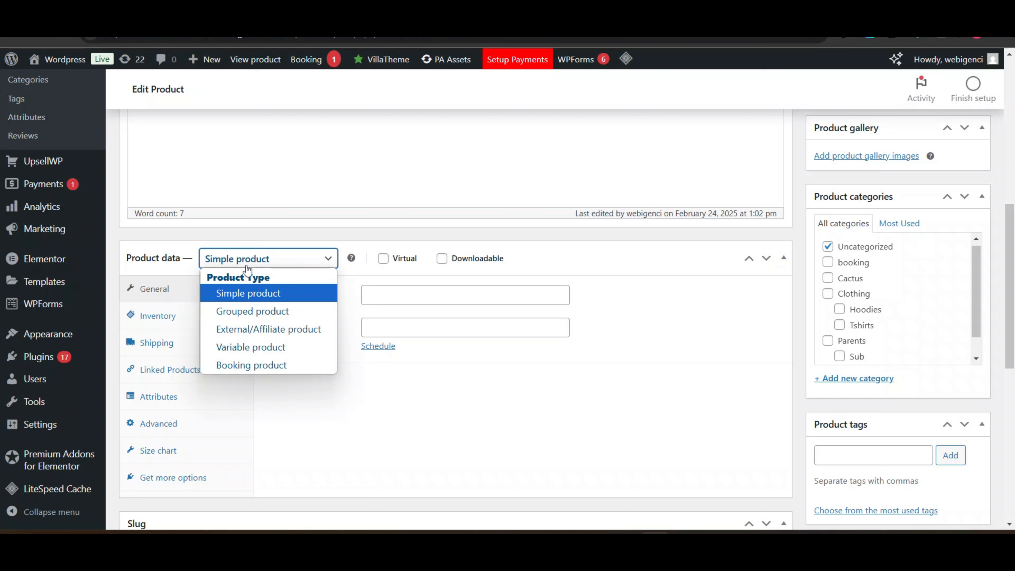
pyautogui.click(248, 312)
pyautogui.click(256, 260)
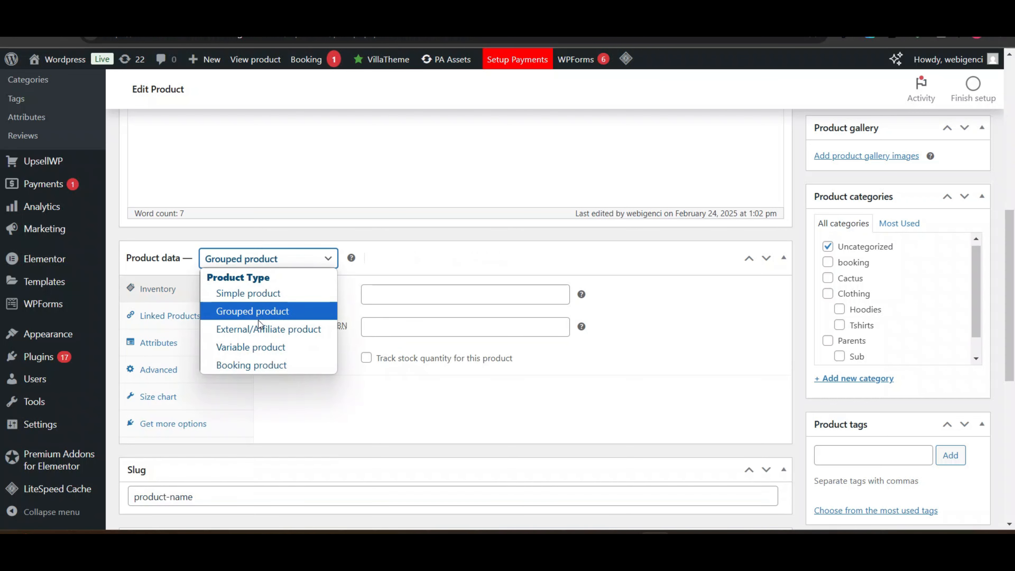
pyautogui.click(256, 347)
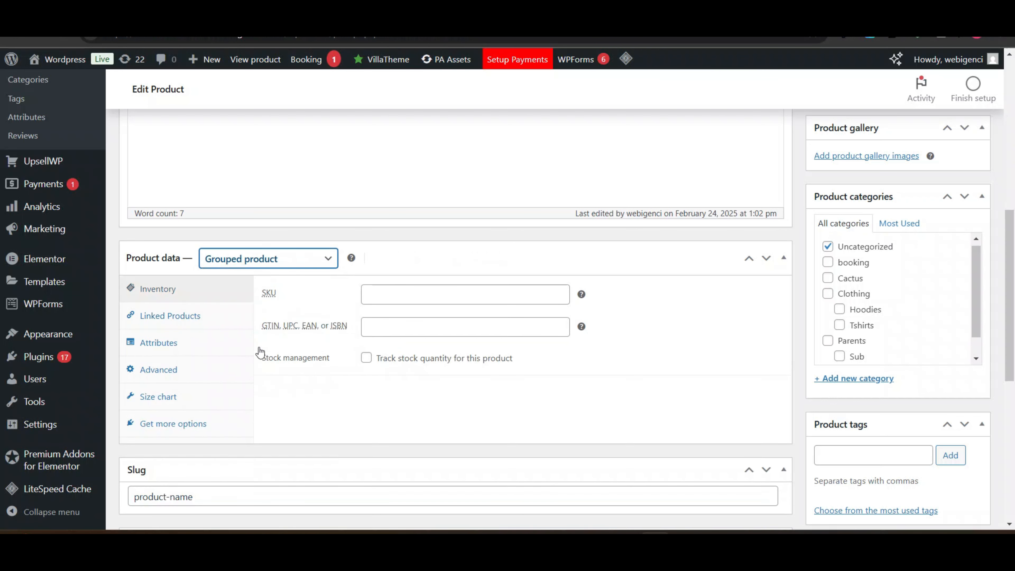
pyautogui.click(256, 264)
pyautogui.click(256, 329)
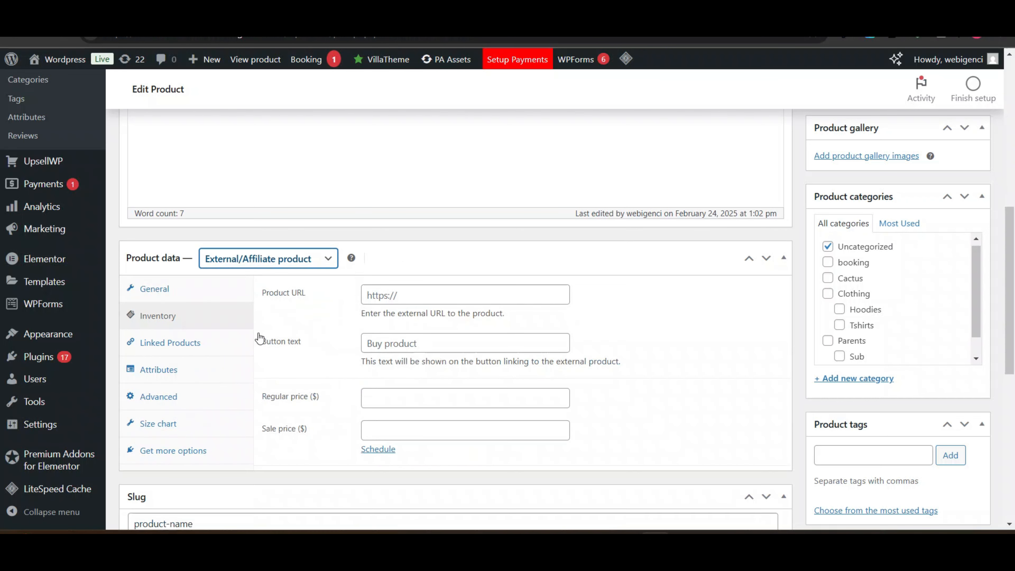
pyautogui.click(237, 249)
pyautogui.click(239, 295)
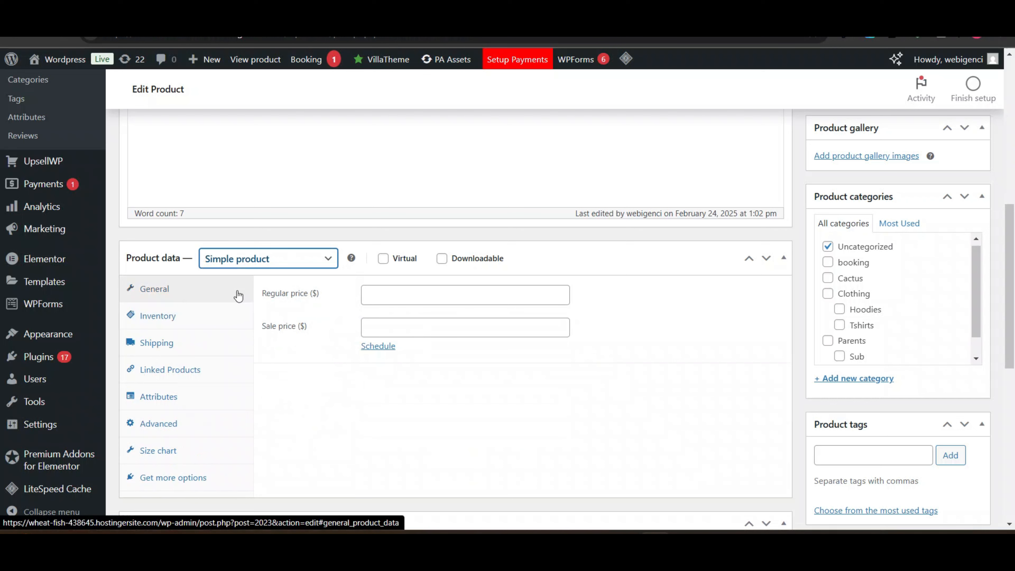
# Try the Variable product type for this product, and set the type back to Simple product.
pyautogui.click(255, 264)
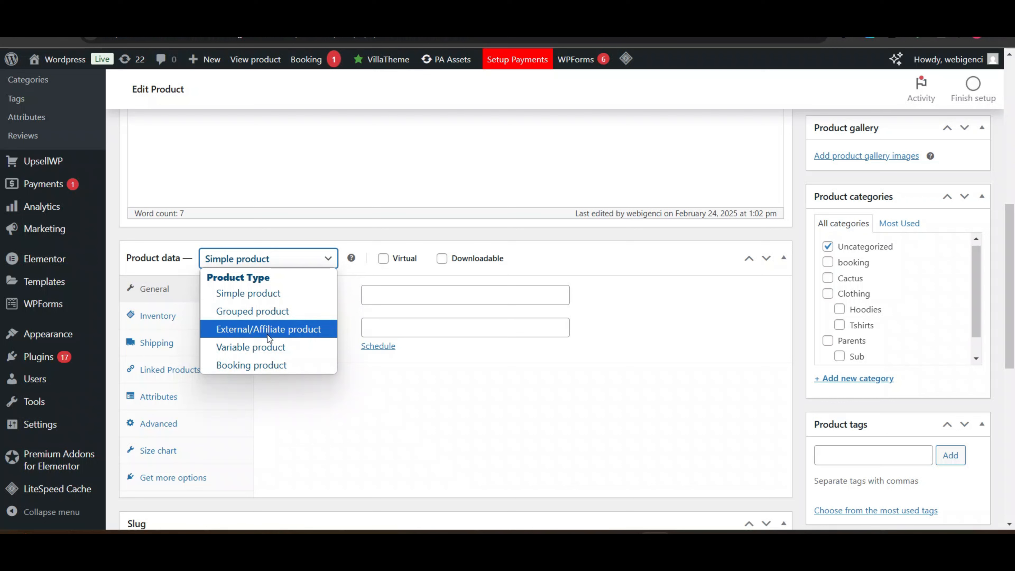
pyautogui.click(266, 346)
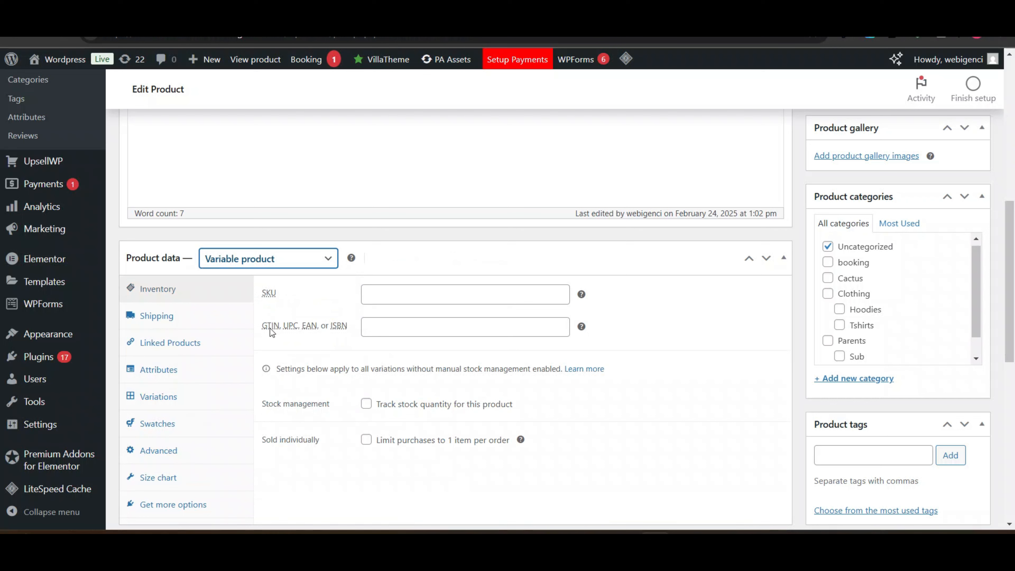
pyautogui.click(269, 260)
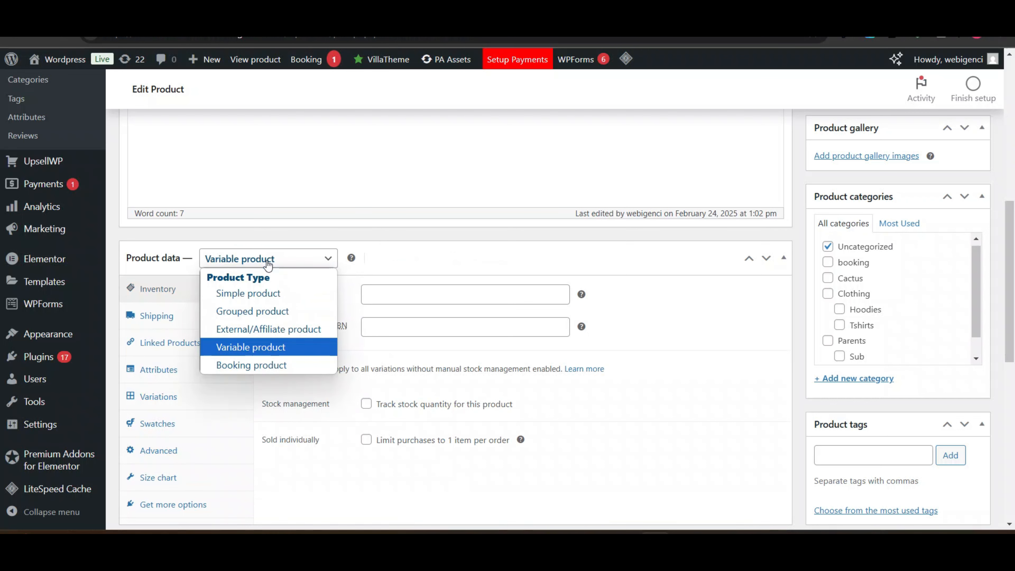
pyautogui.click(247, 297)
# Set the product's regular price to 999 and its sale price to 599.
pyautogui.click(438, 302)
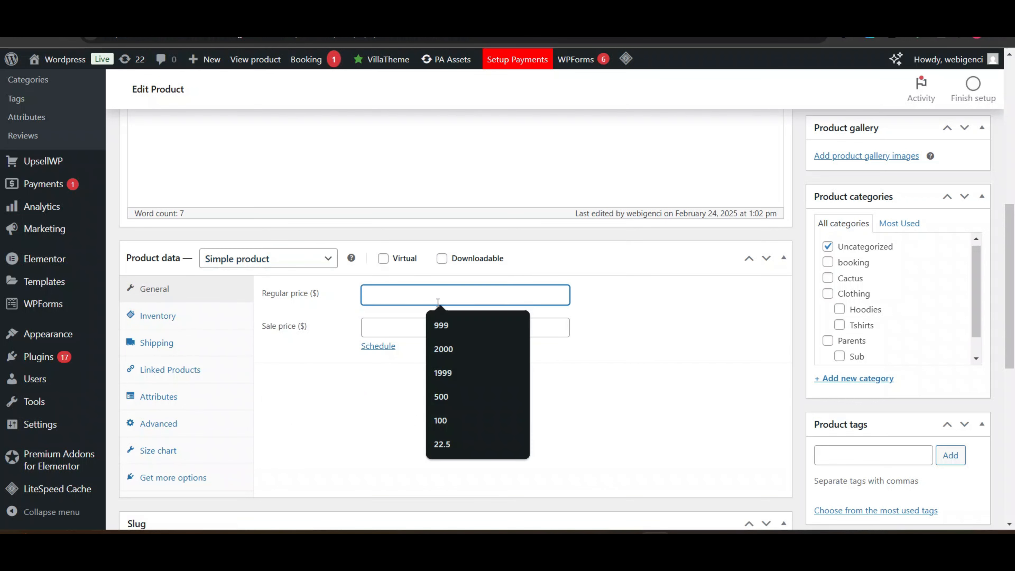
pyautogui.press('Down')
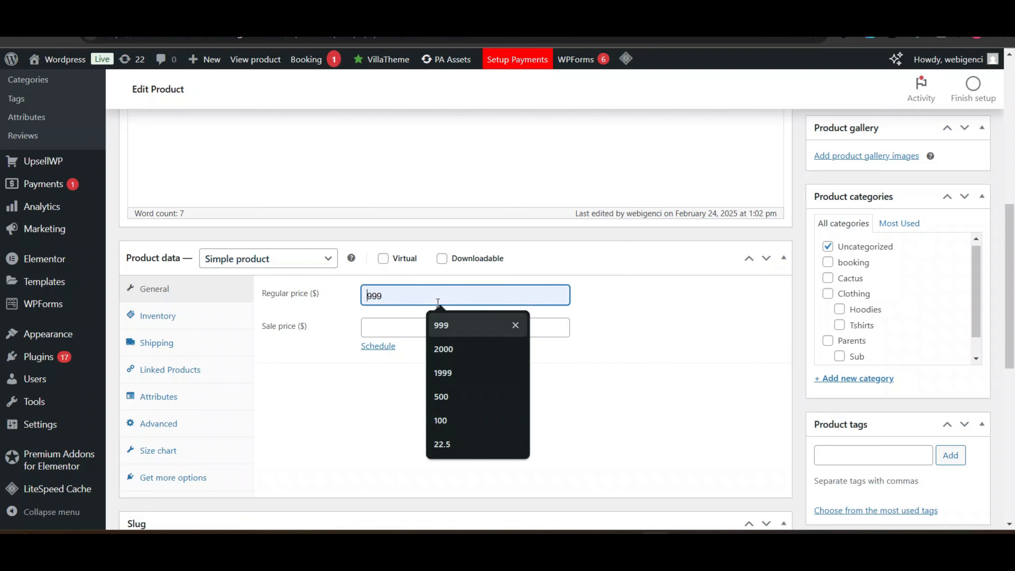
pyautogui.click(448, 335)
pyautogui.click(418, 330)
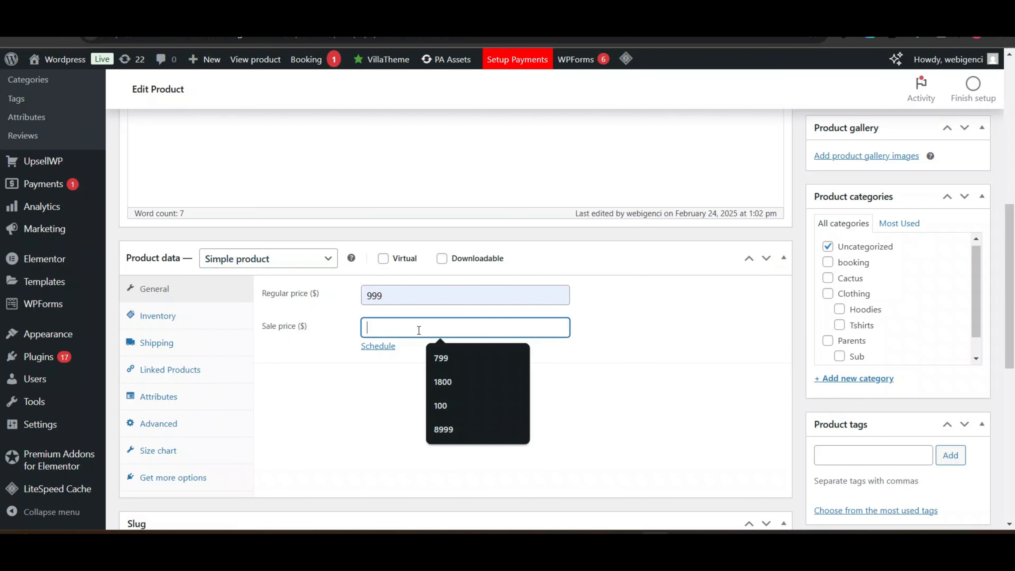
pyautogui.press('Down')
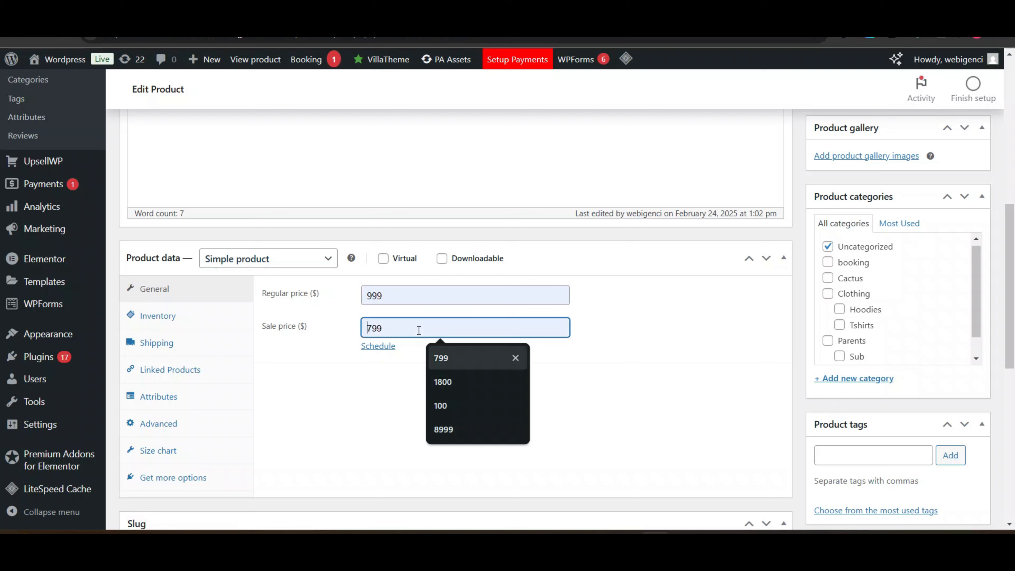
pyautogui.press('Num_Lock')
pyautogui.write('599')
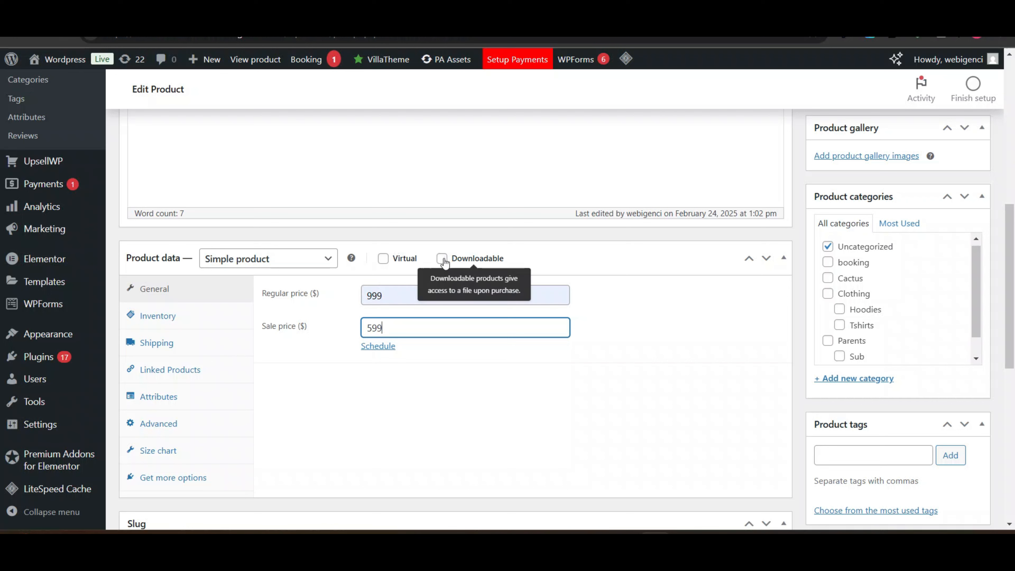
# Try stock tracking with a quantity of 10 and the one-item-per-order limit in the inventory settings, leaving both options off.
pyautogui.click(150, 318)
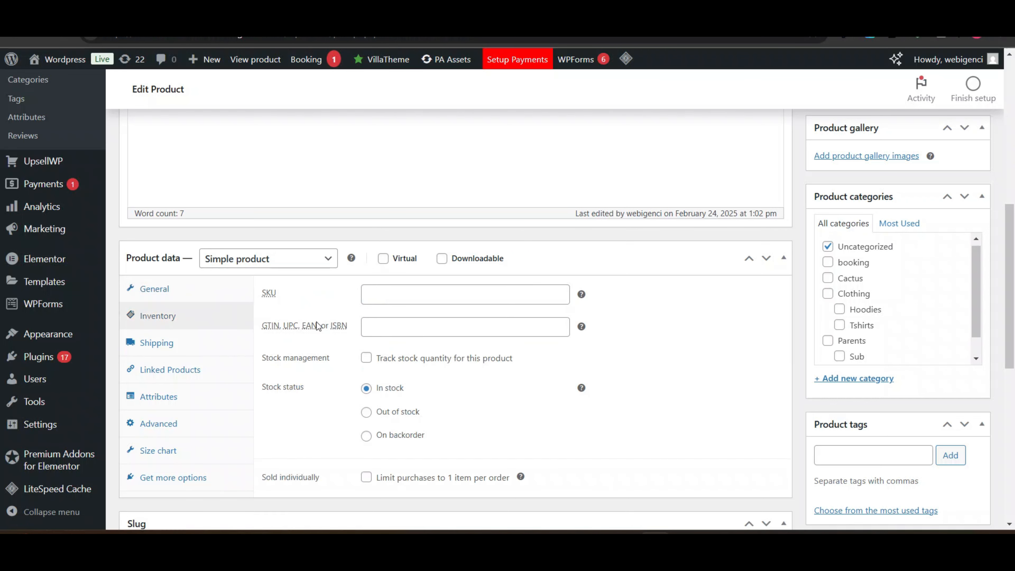
pyautogui.click(366, 358)
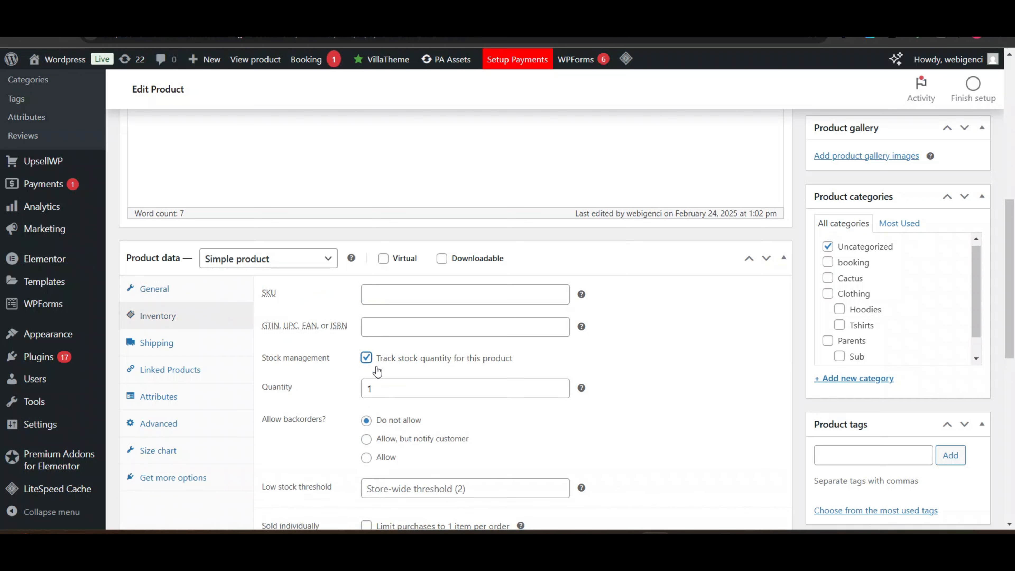
pyautogui.click(384, 383)
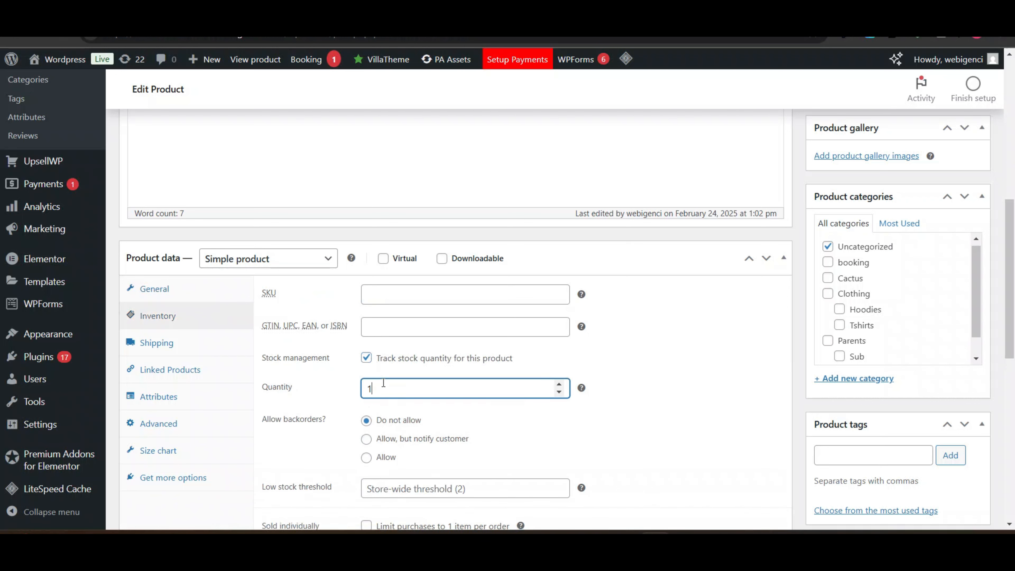
pyautogui.click(377, 359)
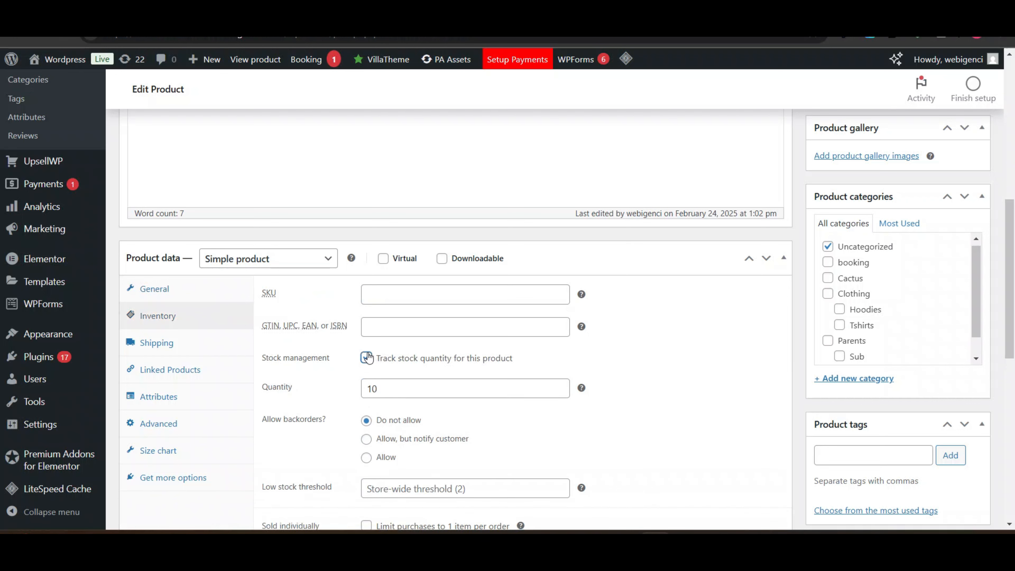
pyautogui.click(371, 299)
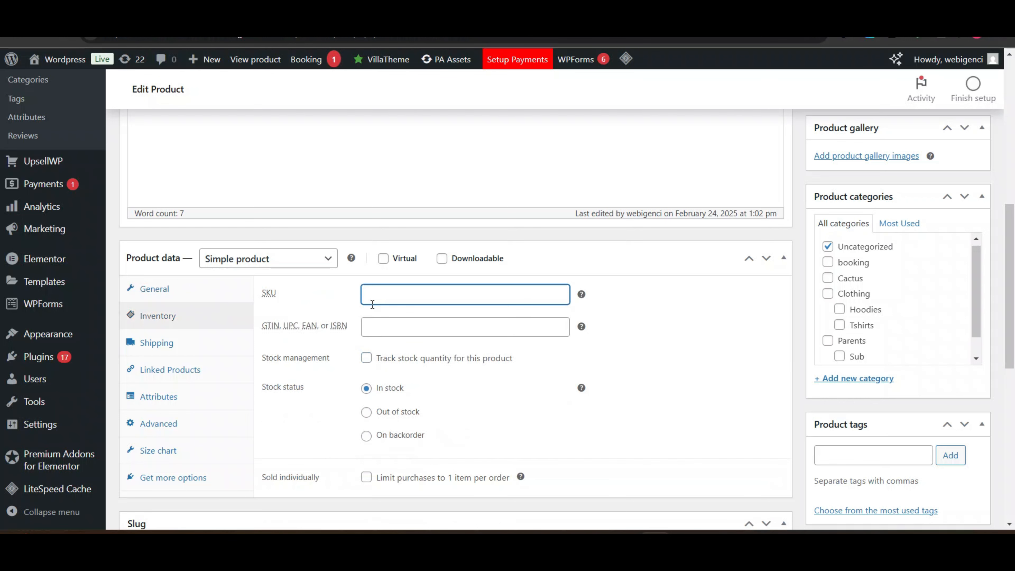
pyautogui.scroll(-1, 418, 357)
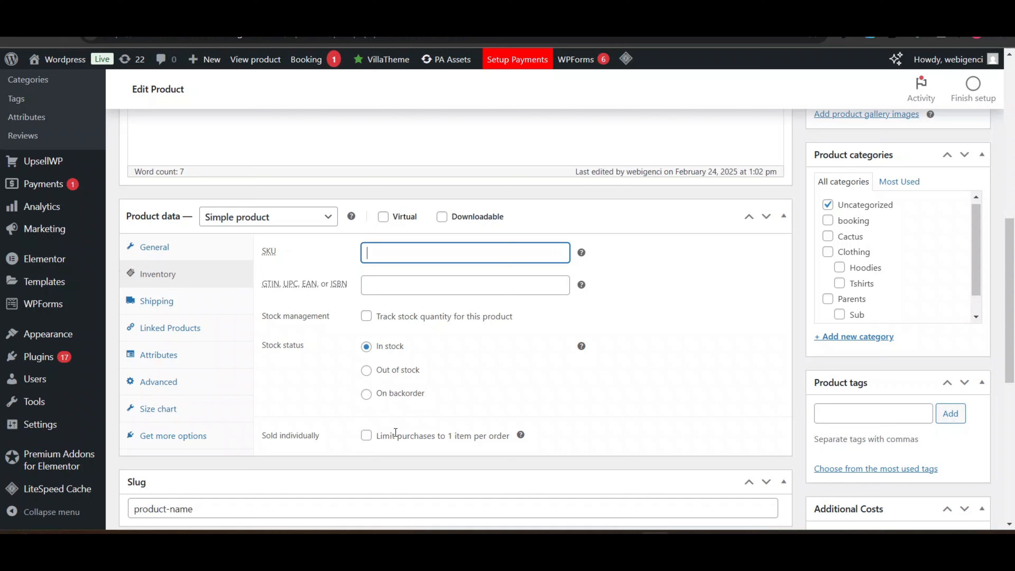
pyautogui.click(366, 436)
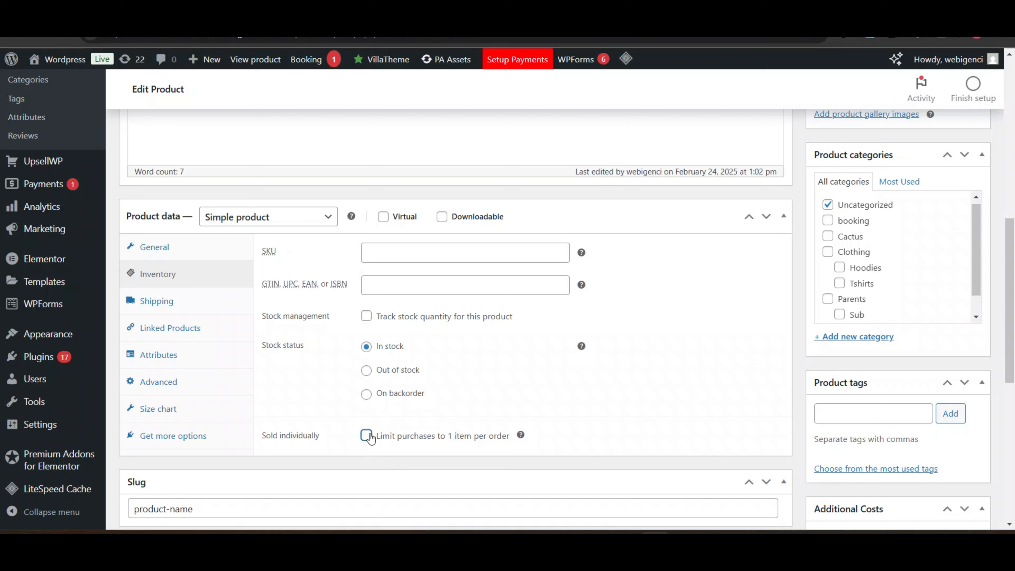
# Review the product's shipping, linked products, attributes, advanced, size chart and extra options, and return to its general pricing settings.
pyautogui.click(206, 309)
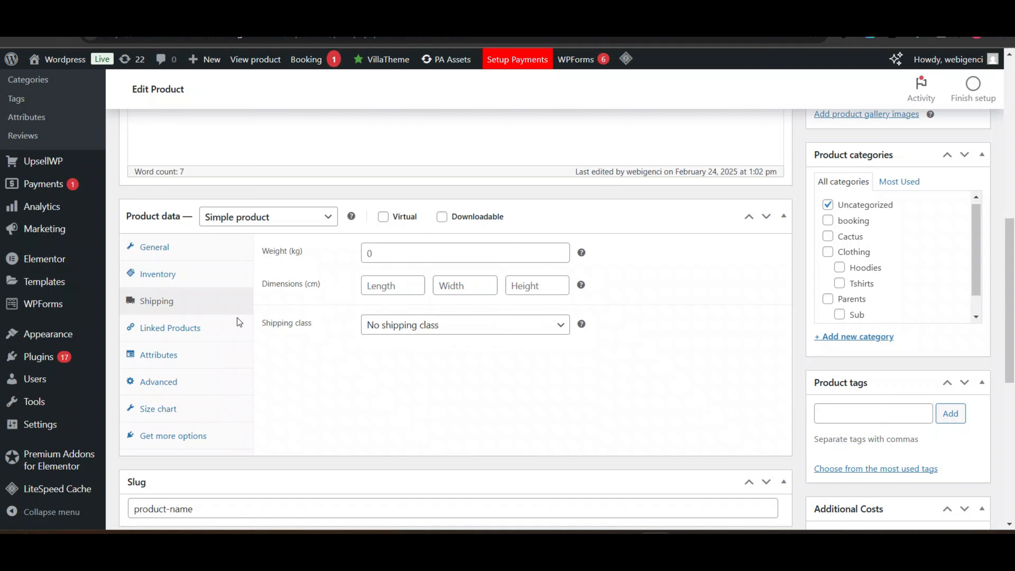
pyautogui.click(171, 327)
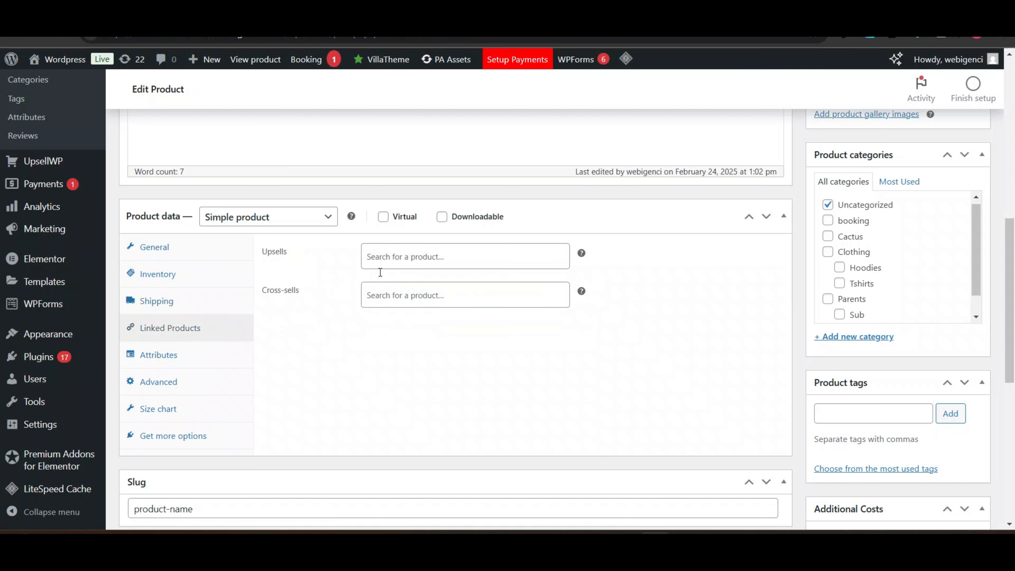
pyautogui.click(188, 355)
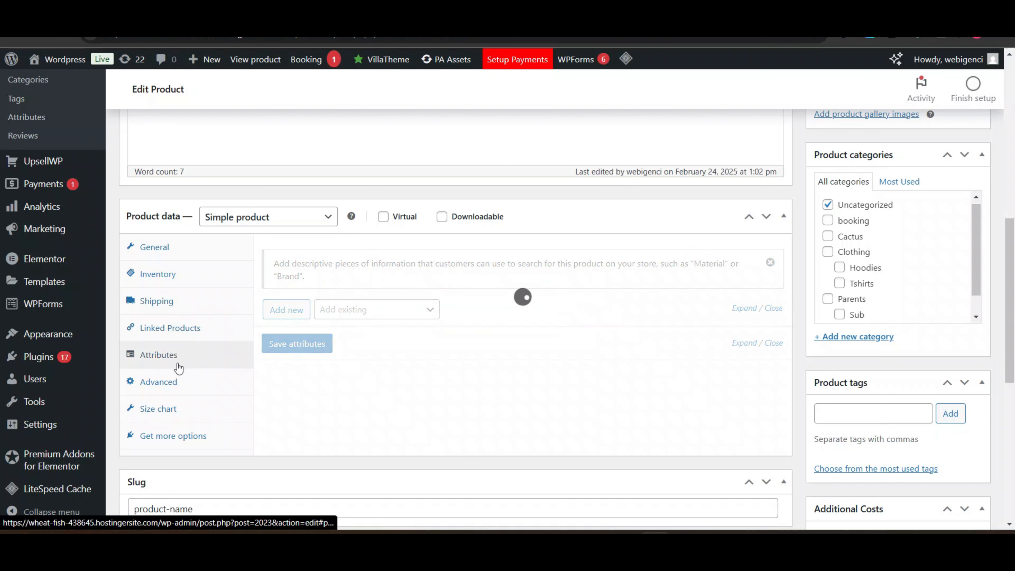
pyautogui.click(160, 383)
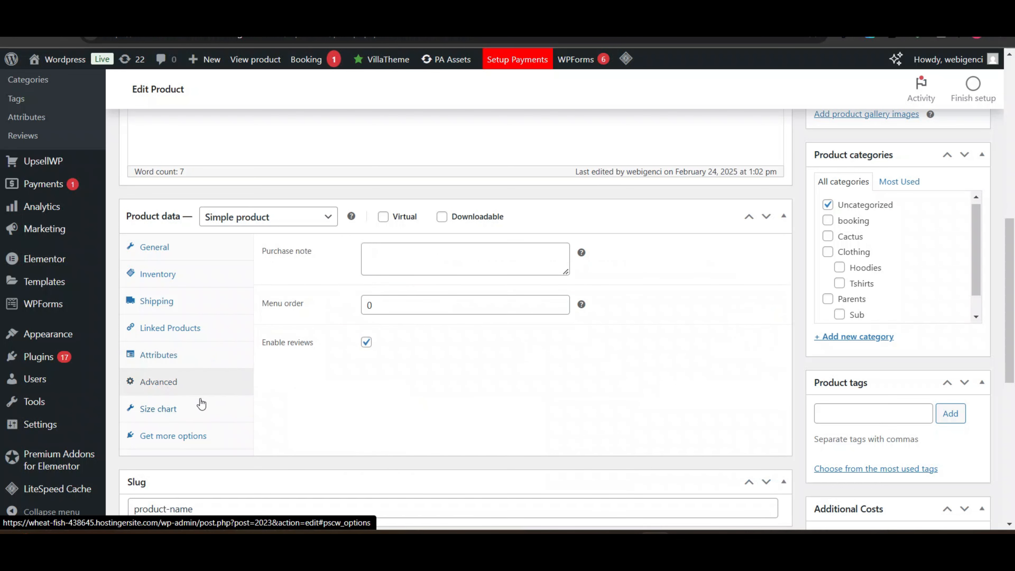
pyautogui.click(157, 415)
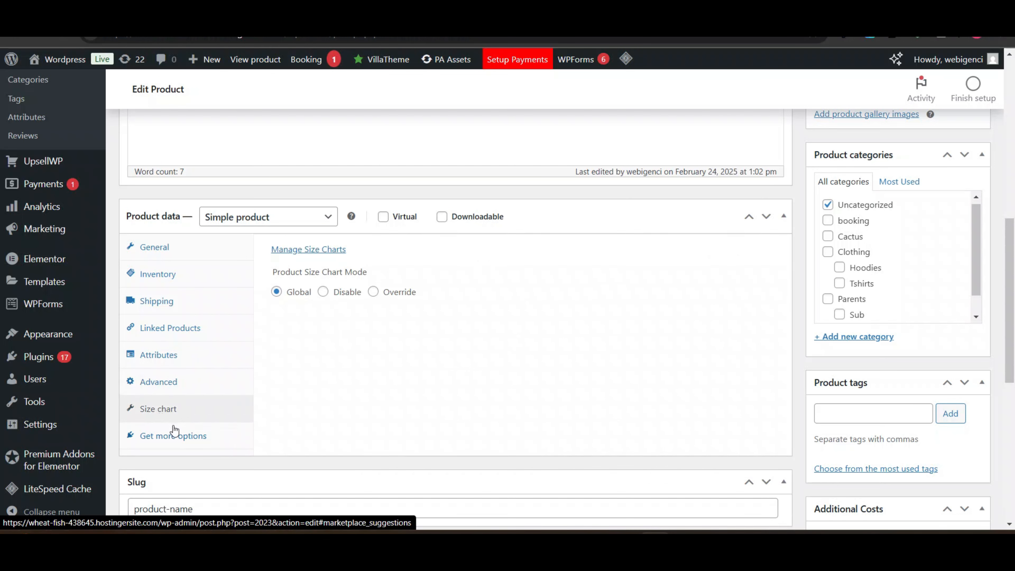
pyautogui.click(162, 433)
pyautogui.click(164, 249)
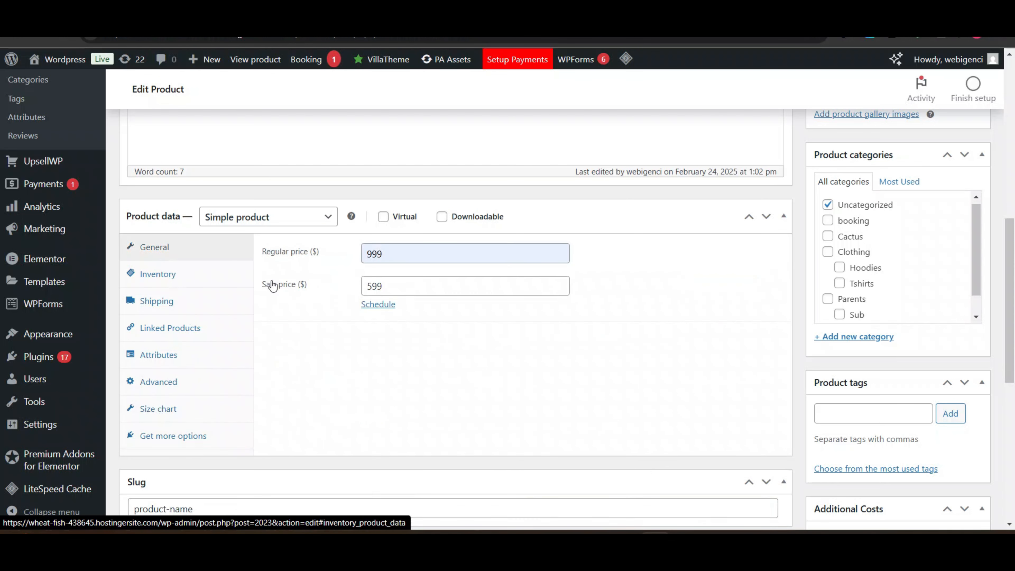
# Set the blue T-shirt picture vnech-tee-blue-1.jpg from the media library as the product image.
pyautogui.scroll(1, 773, 220)
pyautogui.scroll(10, 773, 221)
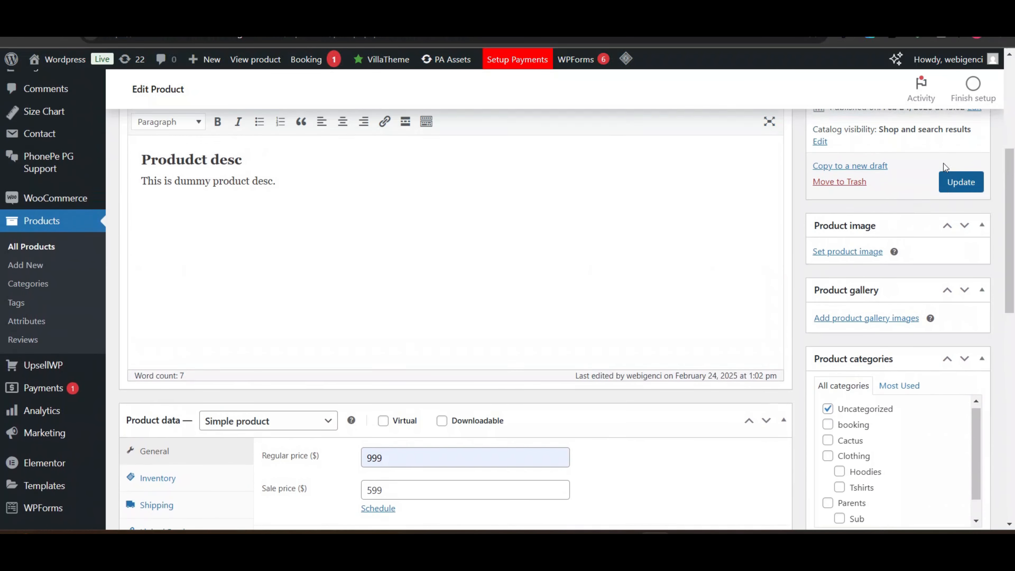
pyautogui.scroll(-4, 750, 277)
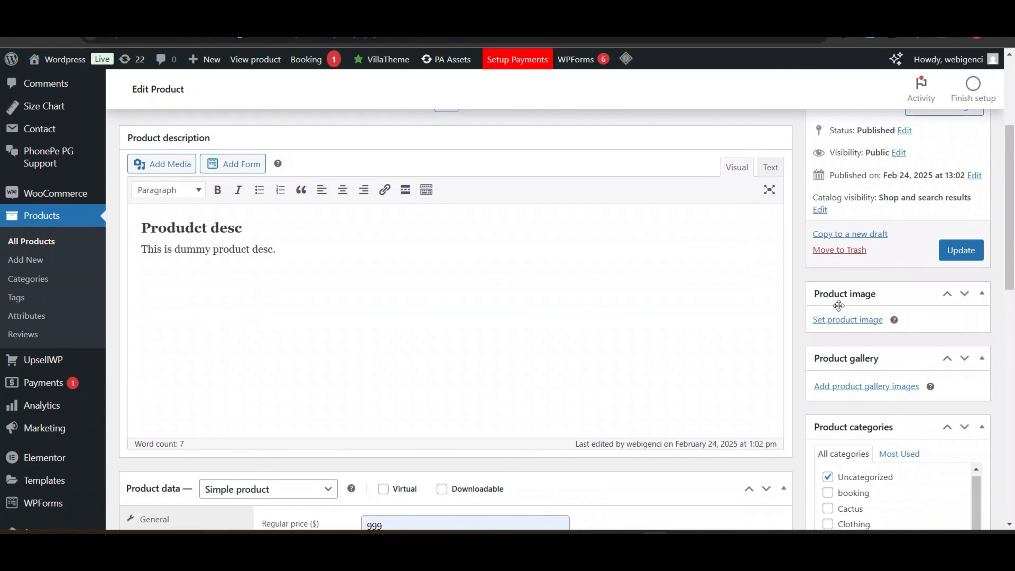
pyautogui.click(834, 326)
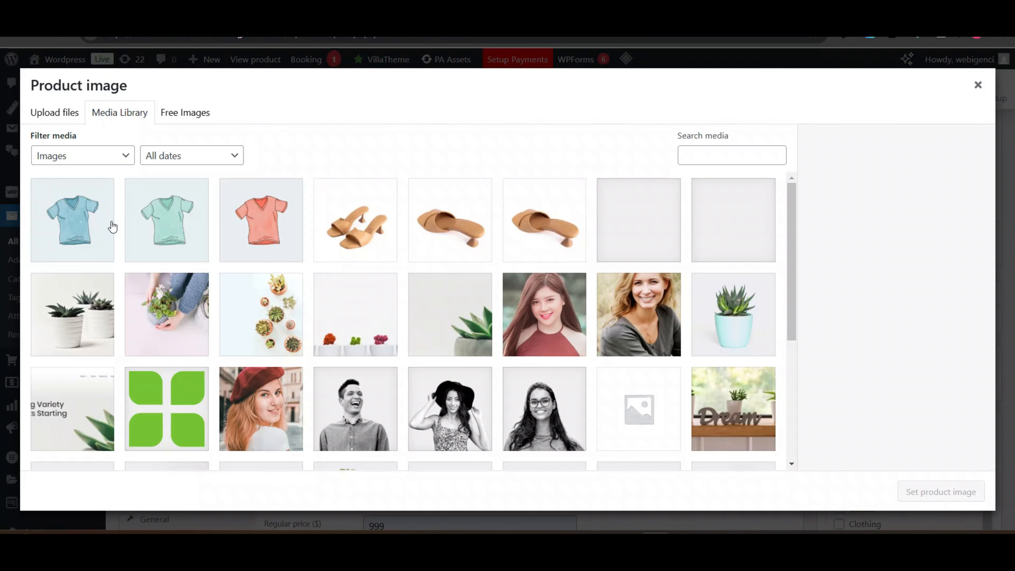
pyautogui.click(112, 226)
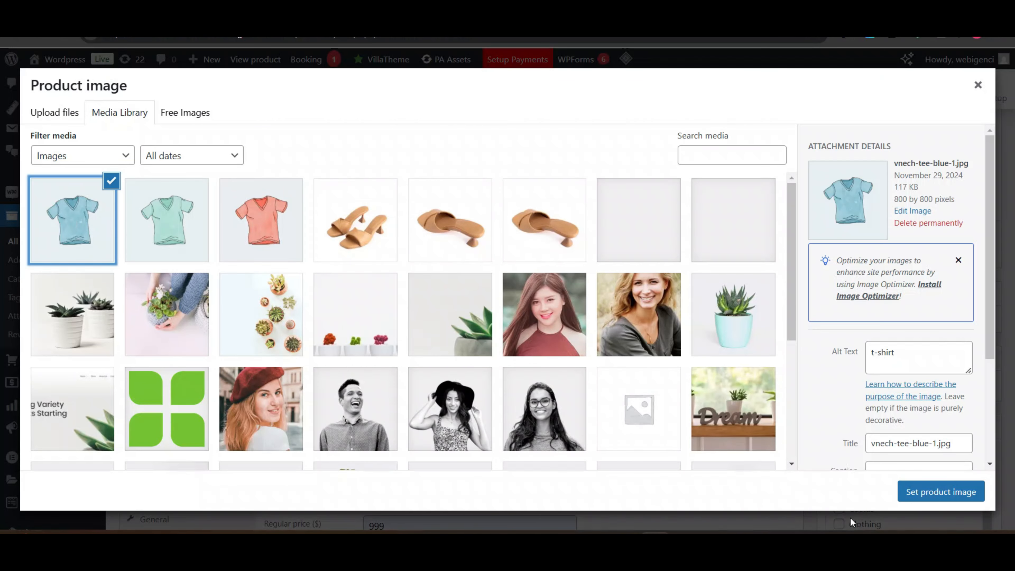
pyautogui.click(936, 493)
# Add the green and red T-shirt pictures from the media library to the product gallery.
pyautogui.scroll(-5, 823, 352)
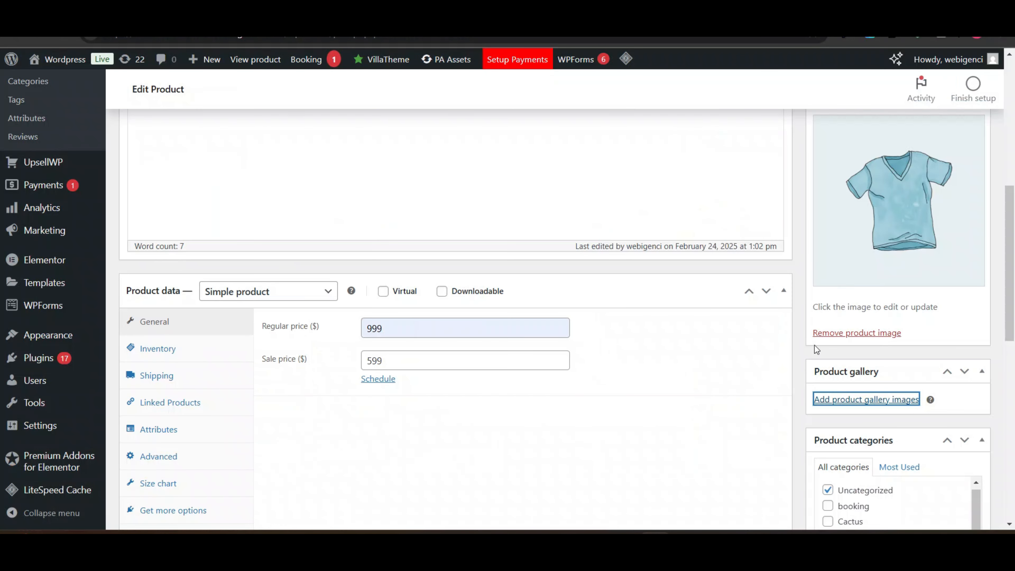
pyautogui.click(852, 399)
pyautogui.click(192, 223)
pyautogui.click(238, 222)
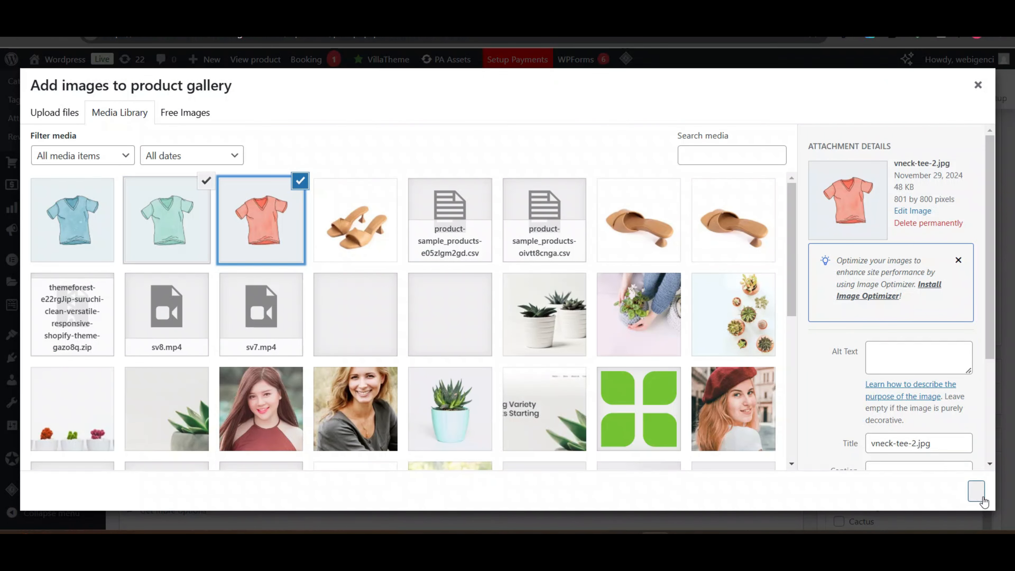
pyautogui.click(976, 491)
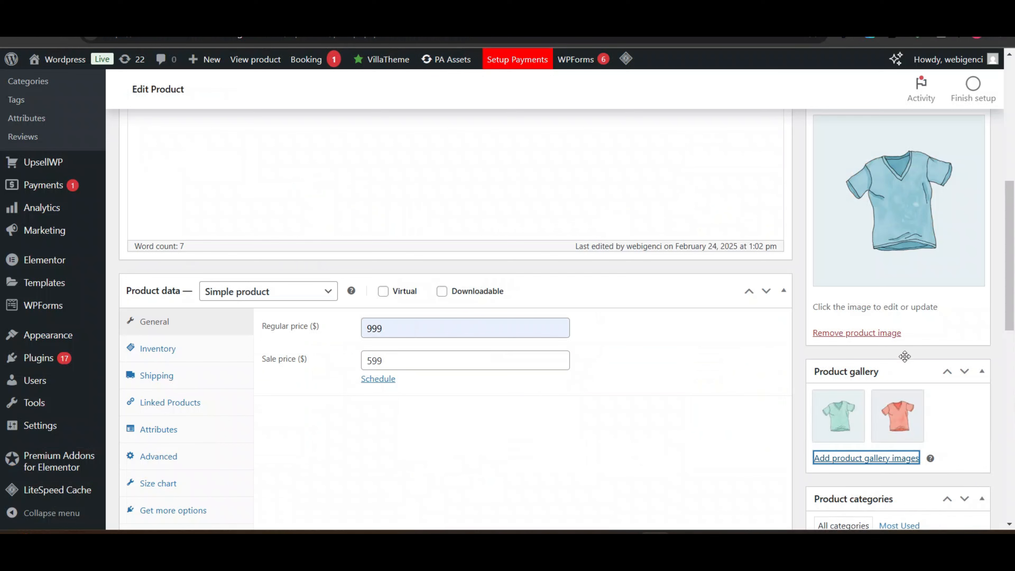
# Remove the product from the Uncategorized category and assign it to Clothing and its Tshirts subcategory.
pyautogui.scroll(-7, 931, 229)
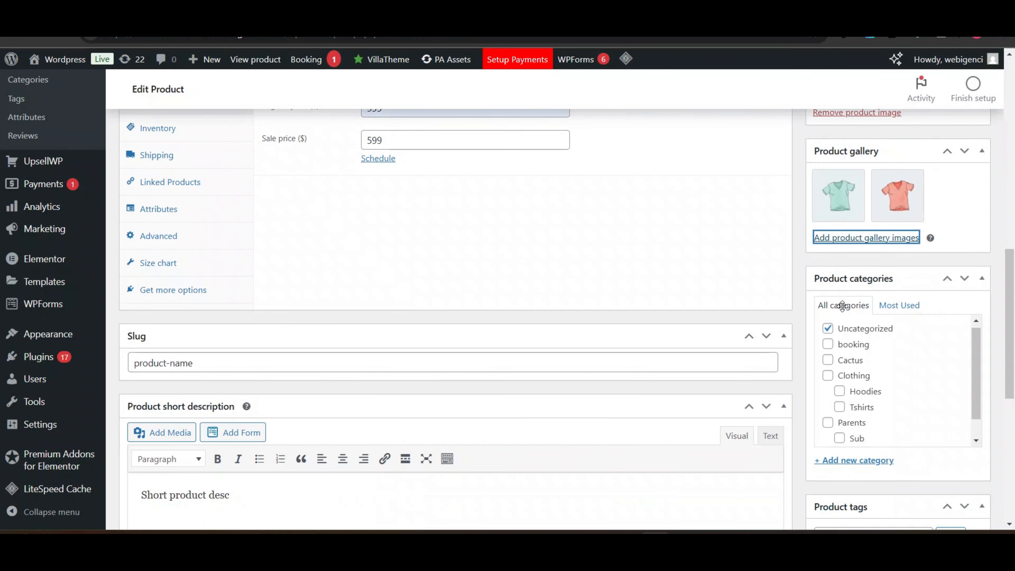
pyautogui.click(828, 275)
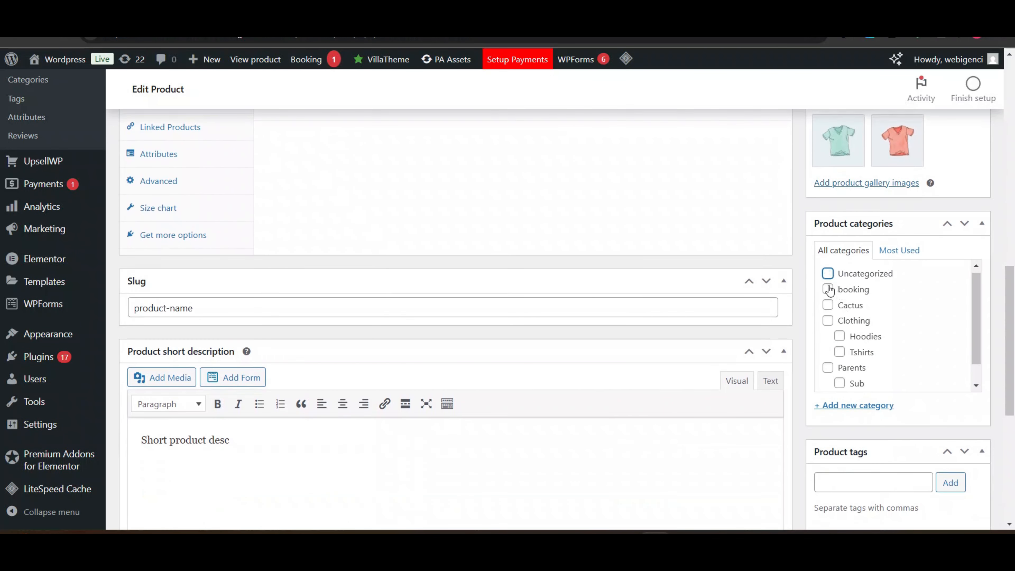
pyautogui.scroll(-1, 829, 314)
pyautogui.click(828, 313)
pyautogui.click(839, 344)
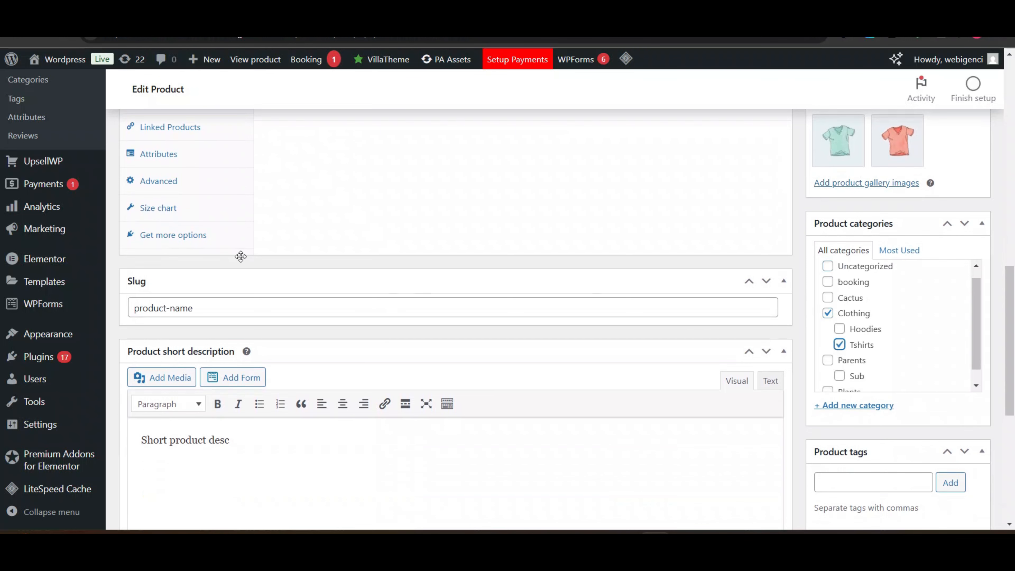
# Add the product tag "tsihrts".
pyautogui.scroll(3, 40, 230)
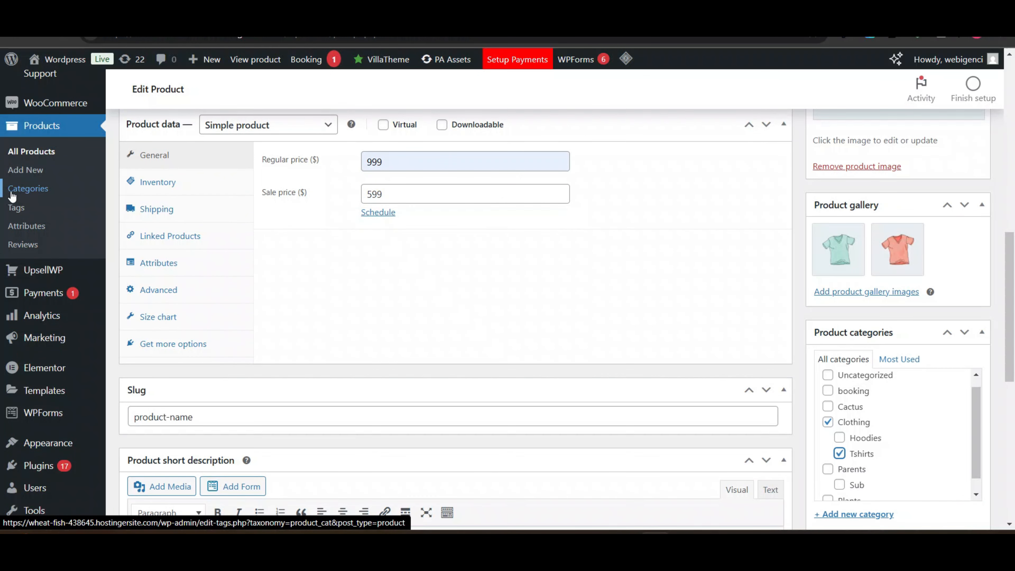
pyautogui.scroll(-5, 932, 217)
pyautogui.scroll(-1, 877, 284)
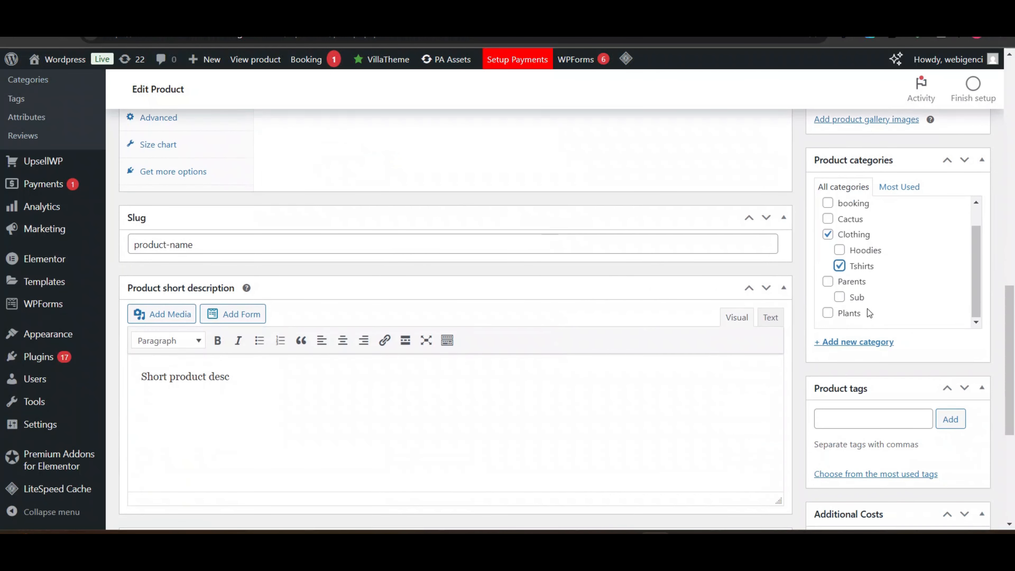
pyautogui.click(845, 424)
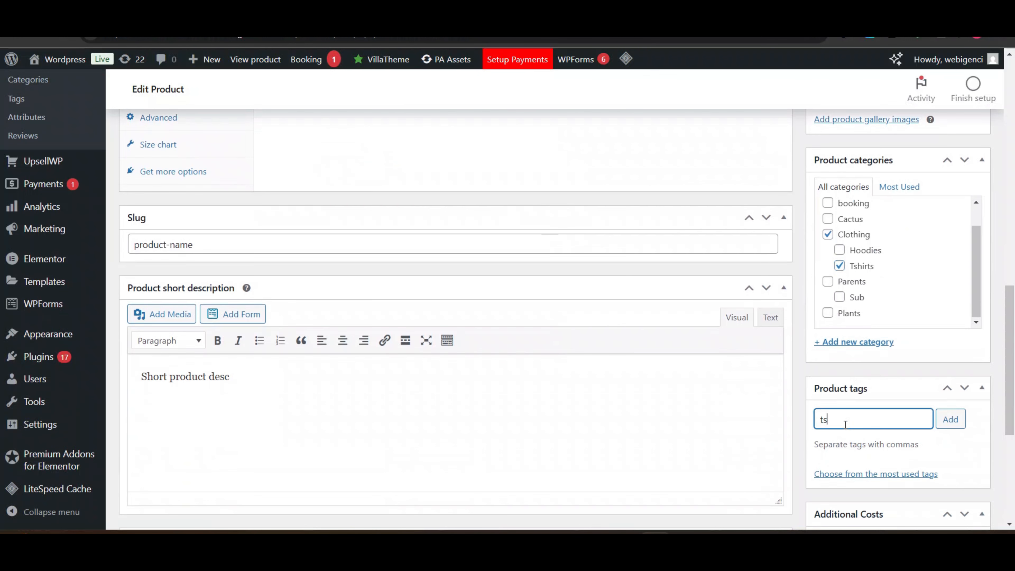
pyautogui.write('tsihrts')
pyautogui.press('Return')
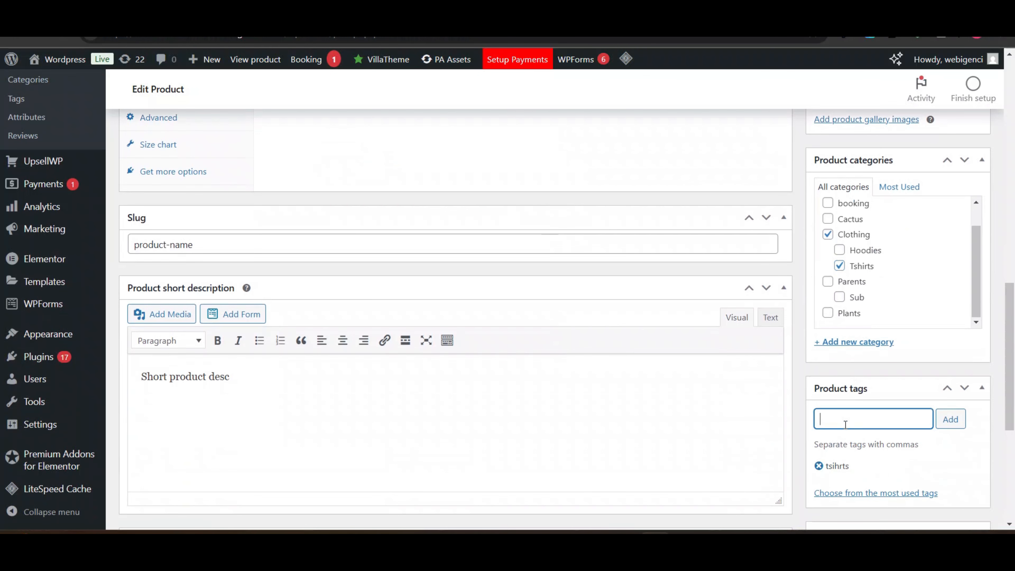
# Update the published product to save its new images, categories and tag.
pyautogui.scroll(-6, 845, 431)
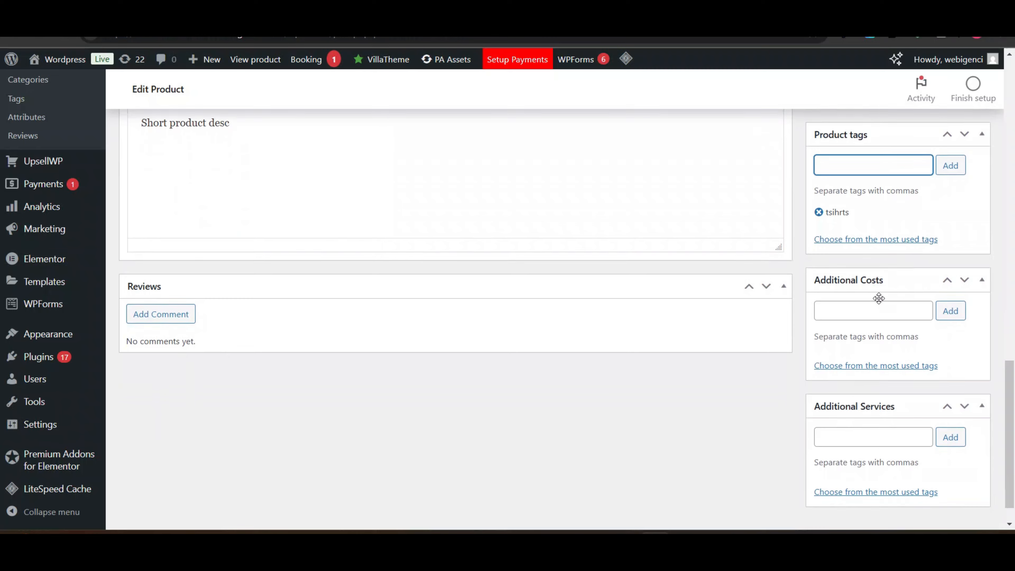
pyautogui.scroll(7, 878, 298)
pyautogui.scroll(-5, 418, 417)
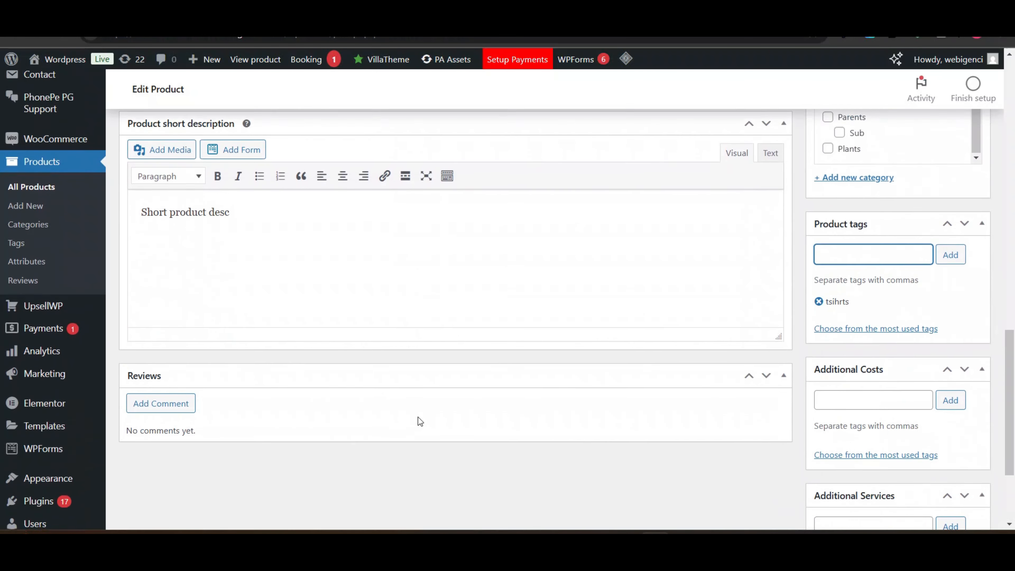
pyautogui.scroll(11, 279, 350)
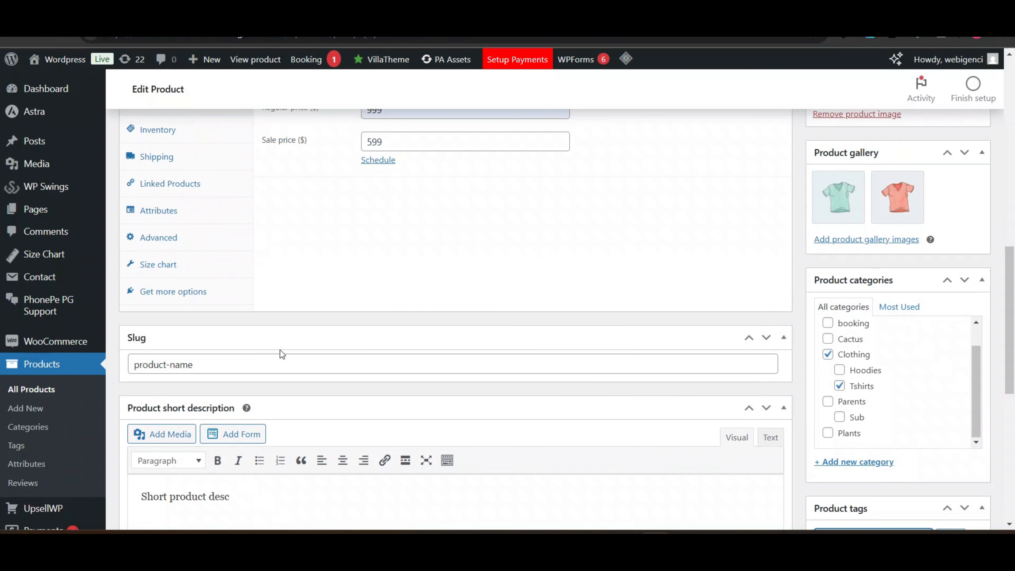
pyautogui.scroll(2, 296, 352)
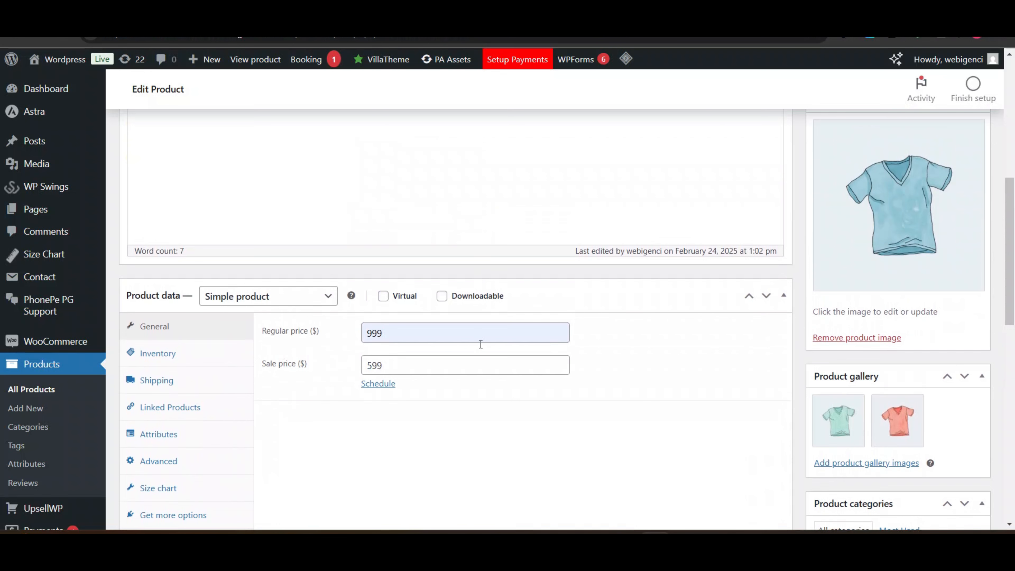
pyautogui.scroll(3, 616, 315)
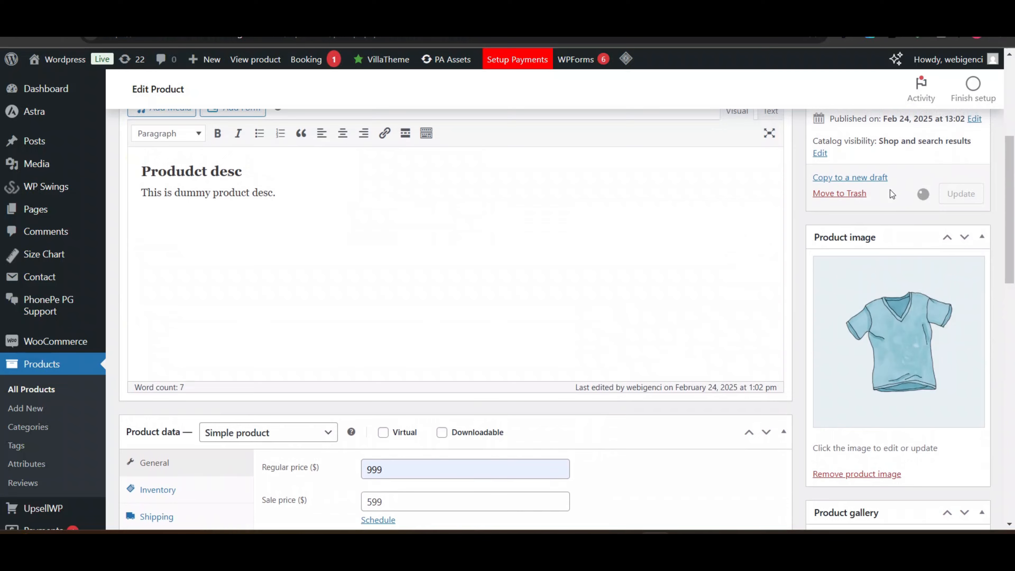
pyautogui.scroll(3, 883, 190)
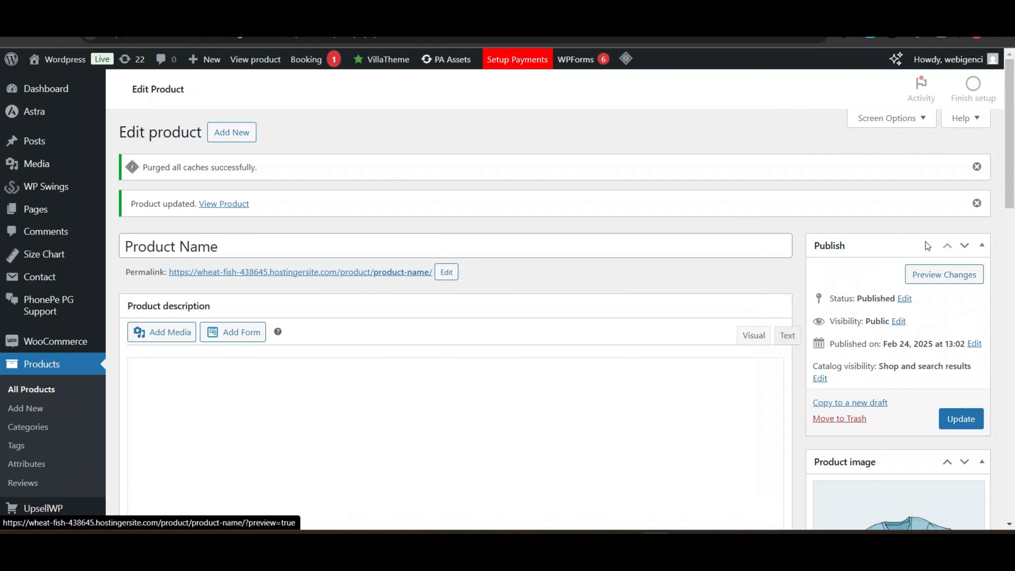
# Preview the product page and check its prices, short description, categories, tag, gallery pictures, description and reviews section.
pyautogui.click(927, 274)
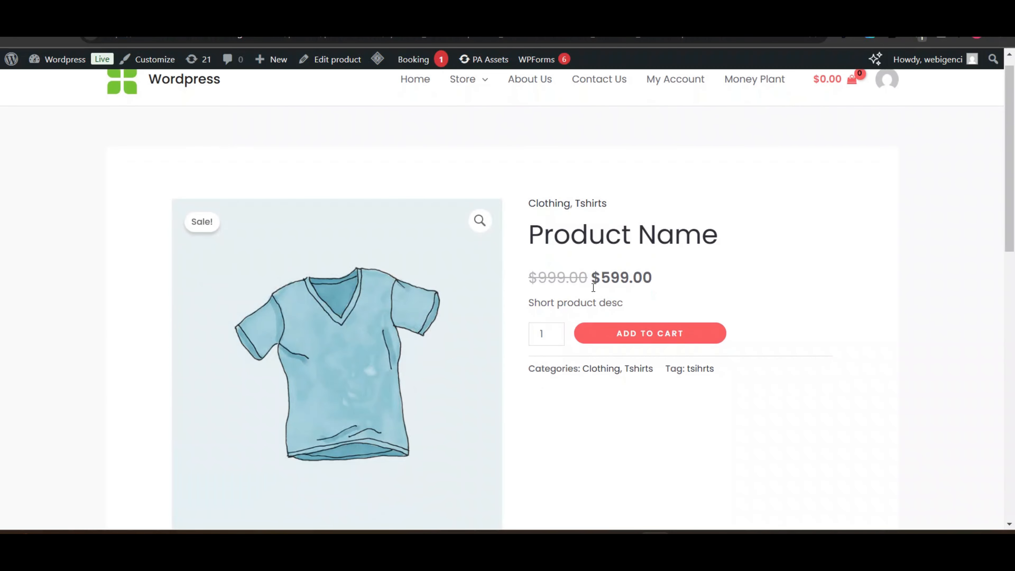
pyautogui.scroll(-2, 630, 302)
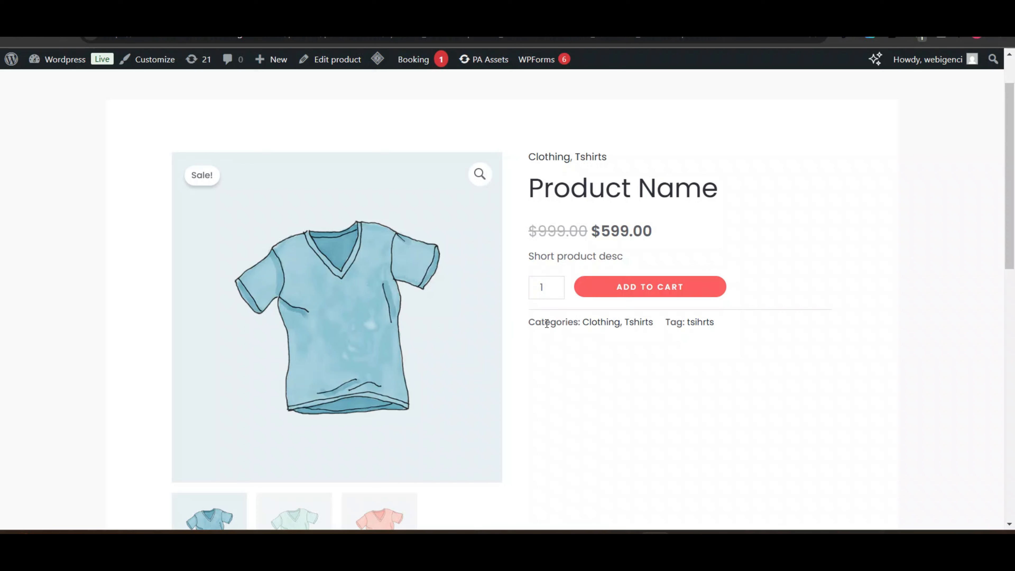
pyautogui.scroll(-1, 704, 339)
pyautogui.scroll(-3, 704, 339)
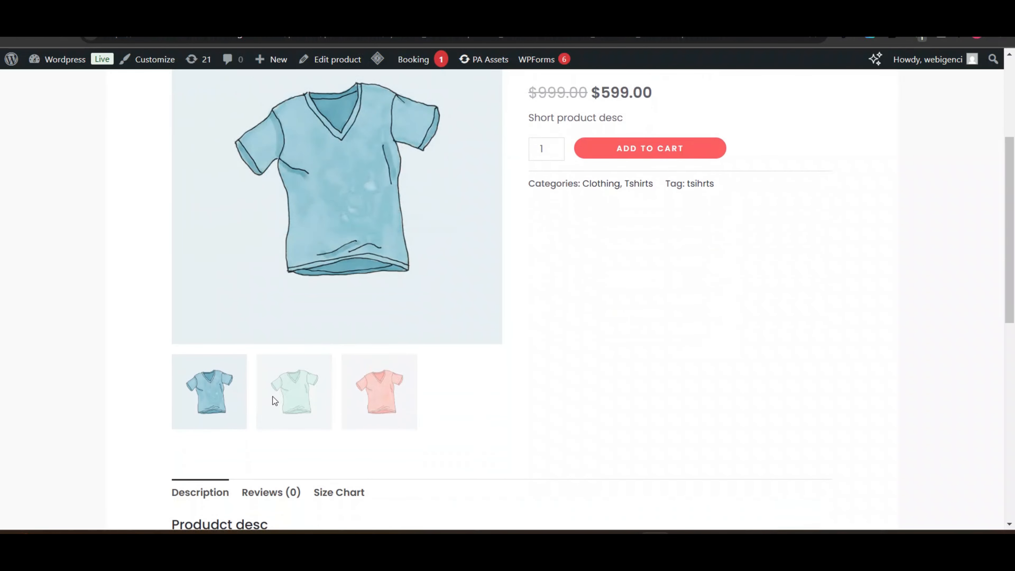
pyautogui.click(311, 401)
pyautogui.click(378, 398)
pyautogui.scroll(-3, 377, 404)
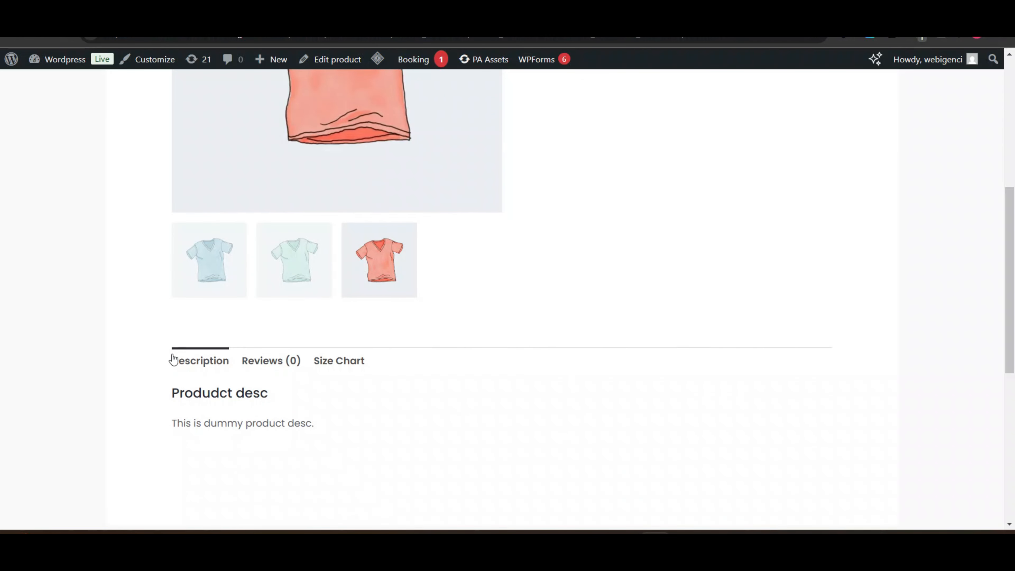
pyautogui.click(277, 366)
pyautogui.click(208, 361)
# Return to the product editor and change the product type to Variable product.
pyautogui.click(796, 16)
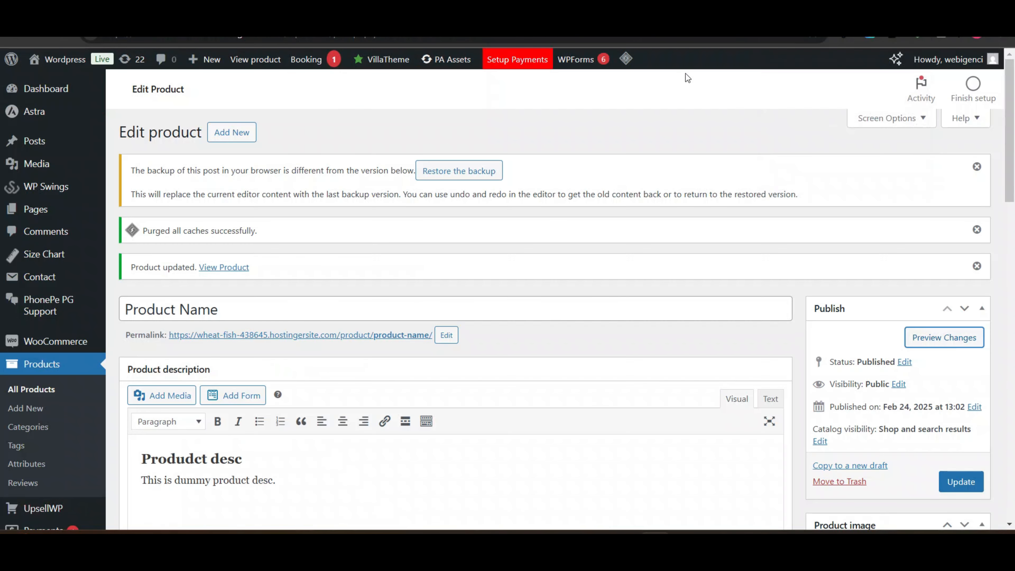
pyautogui.scroll(-2, 526, 257)
pyautogui.scroll(-8, 527, 257)
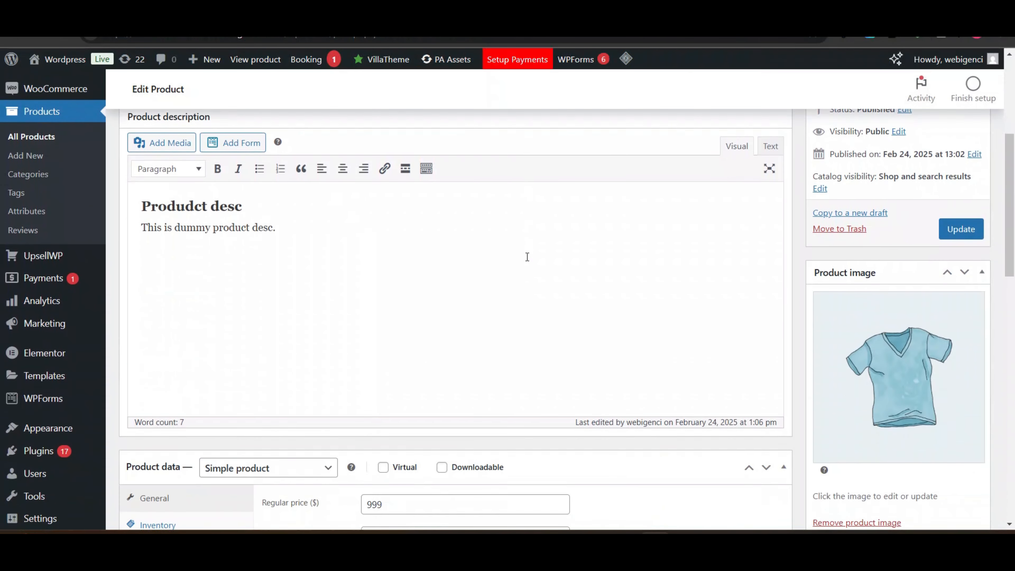
pyautogui.click(246, 378)
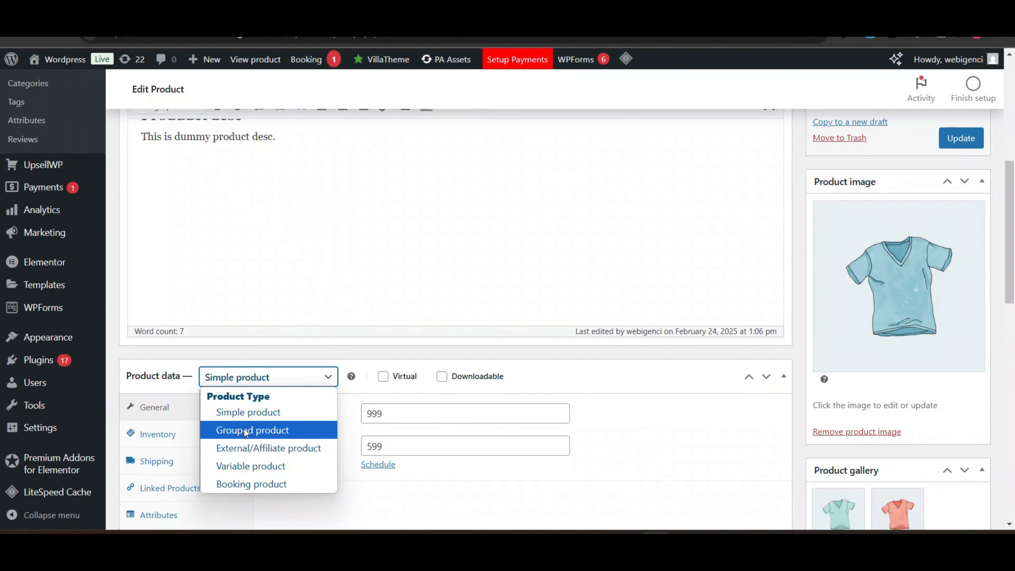
pyautogui.click(242, 466)
pyautogui.scroll(-2, 289, 336)
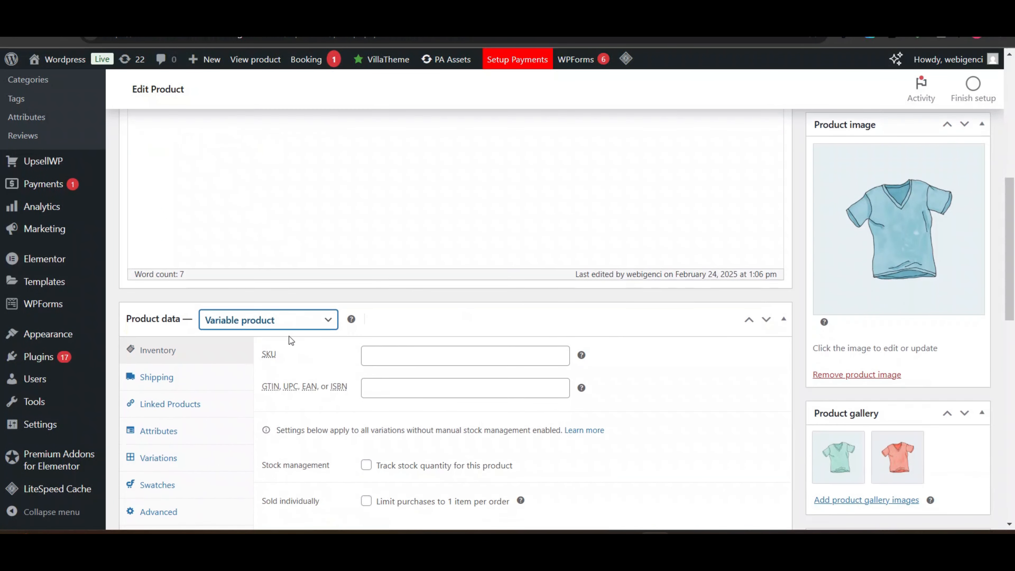
pyautogui.click(258, 320)
pyautogui.click(257, 320)
pyautogui.click(259, 320)
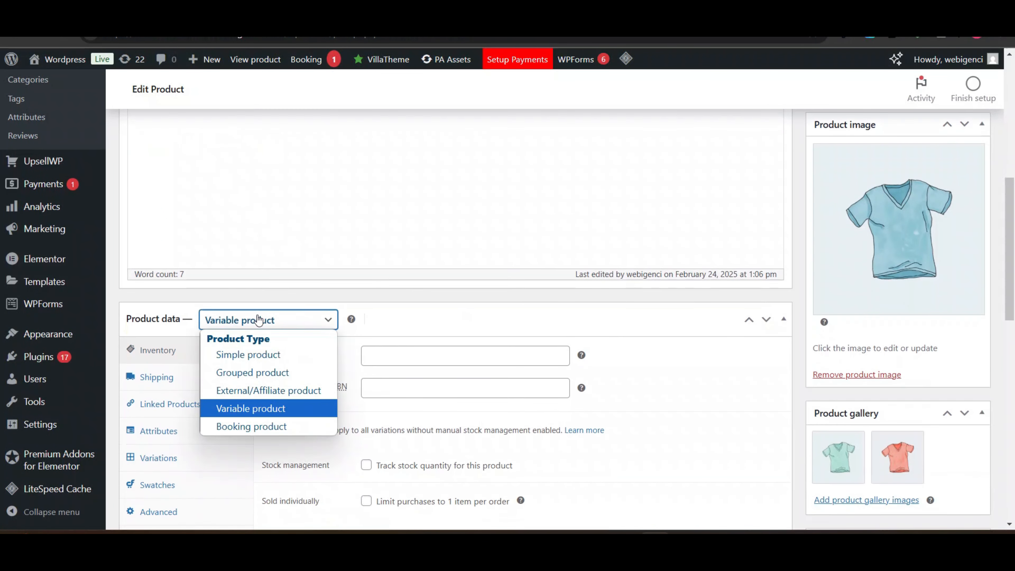
pyautogui.click(259, 409)
pyautogui.scroll(-2, 306, 284)
pyautogui.click(384, 274)
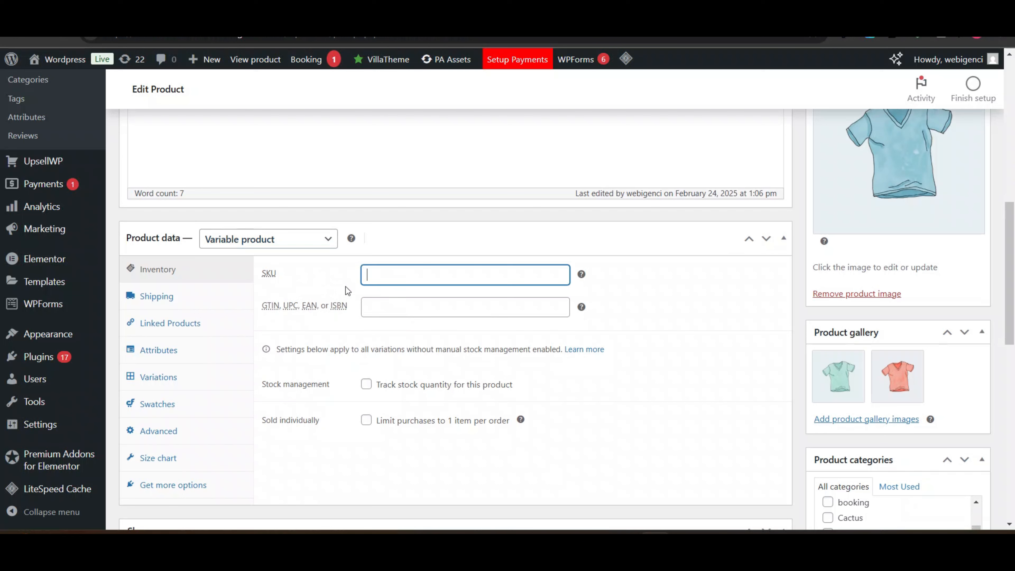
pyautogui.click(366, 384)
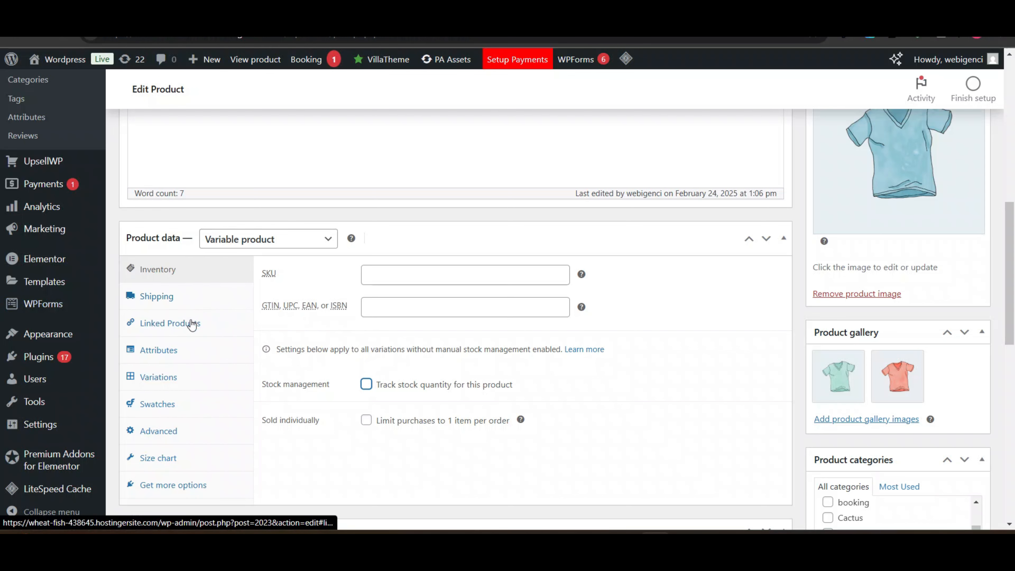
# Add a new product attribute named Size with the values XS | S | M.
pyautogui.click(170, 357)
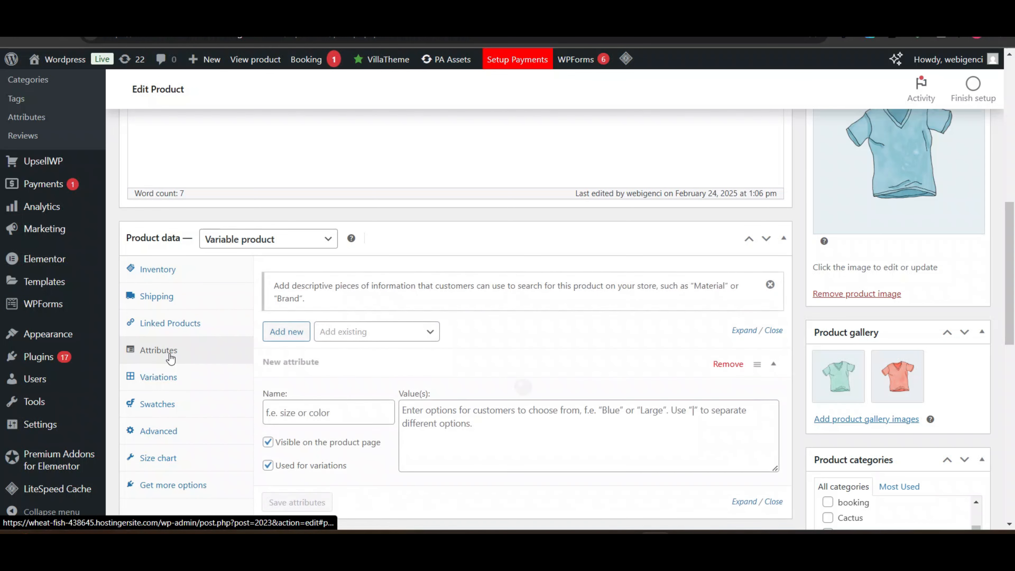
pyautogui.click(354, 333)
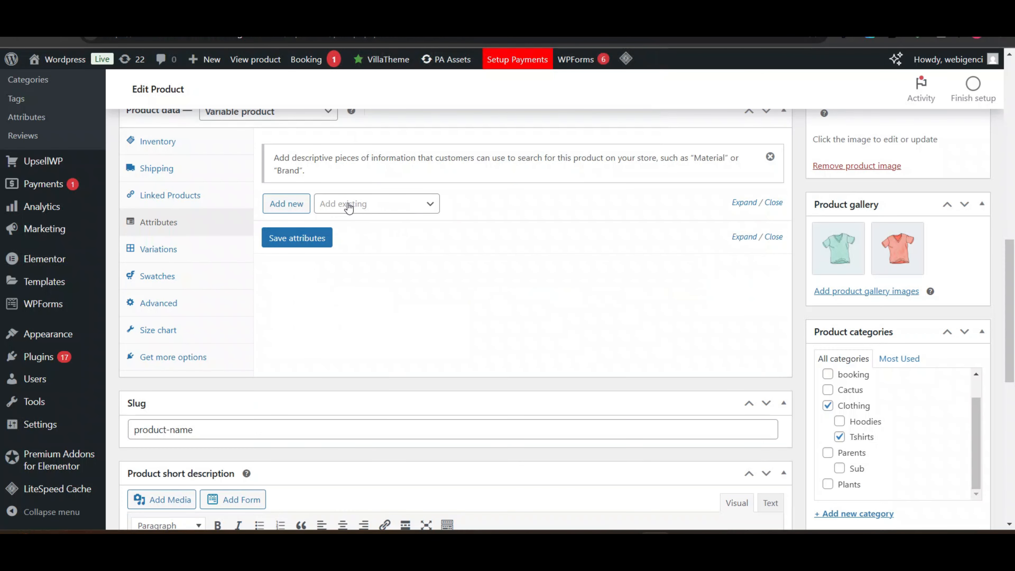
pyautogui.click(344, 204)
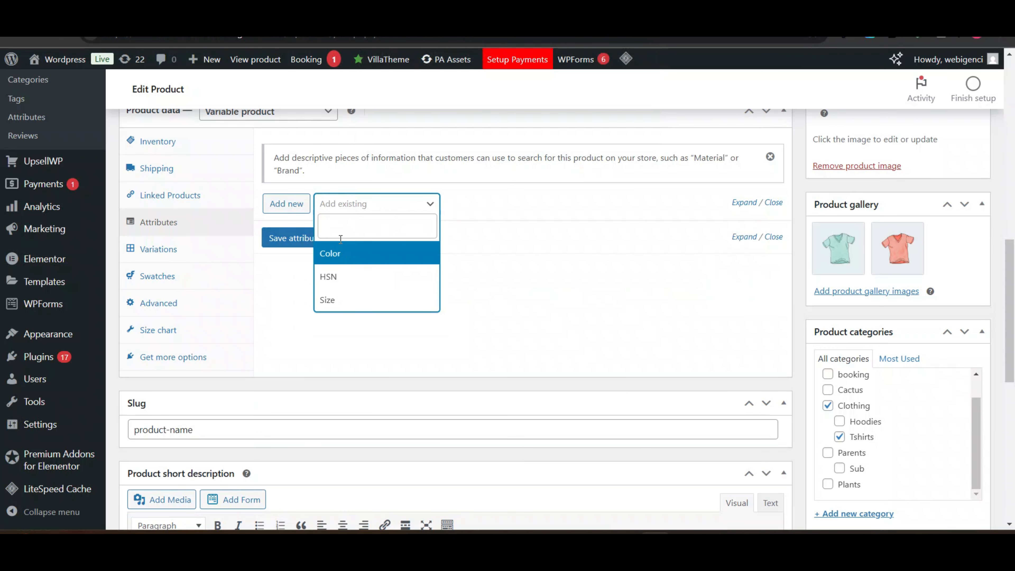
pyautogui.click(294, 299)
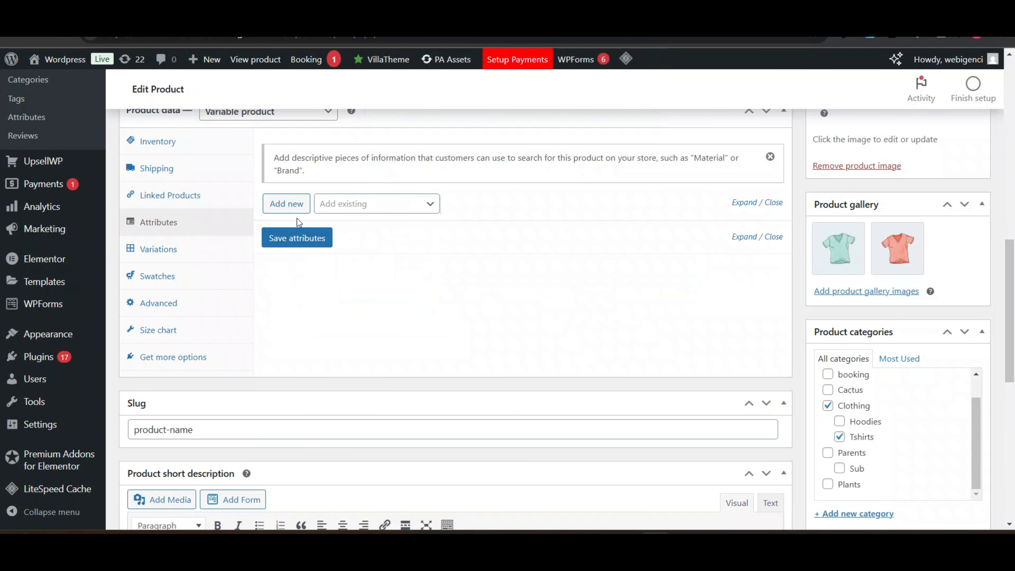
pyautogui.click(285, 202)
pyautogui.click(368, 276)
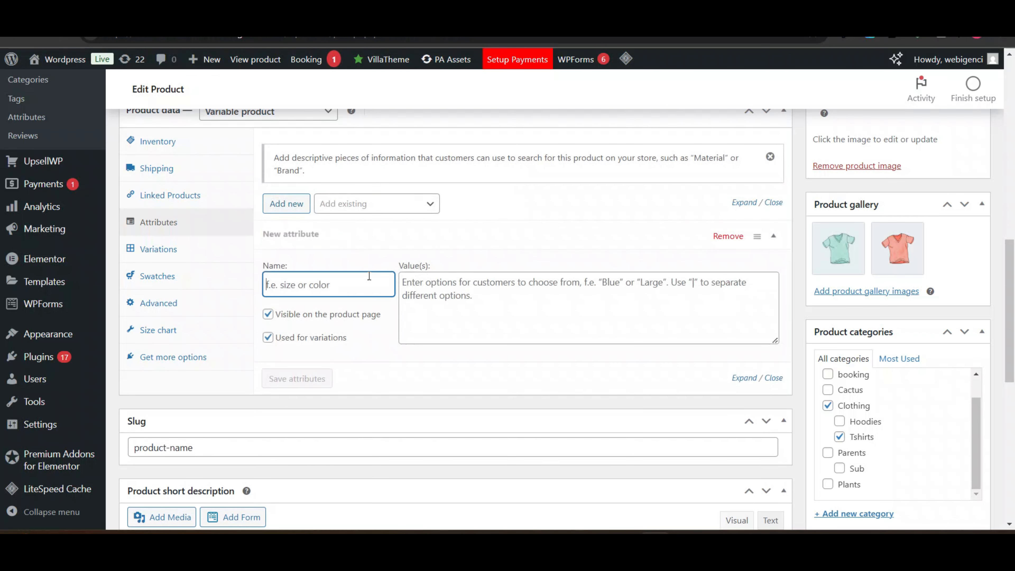
pyautogui.write('Size')
pyautogui.click(435, 285)
pyautogui.write('XS | S | M')
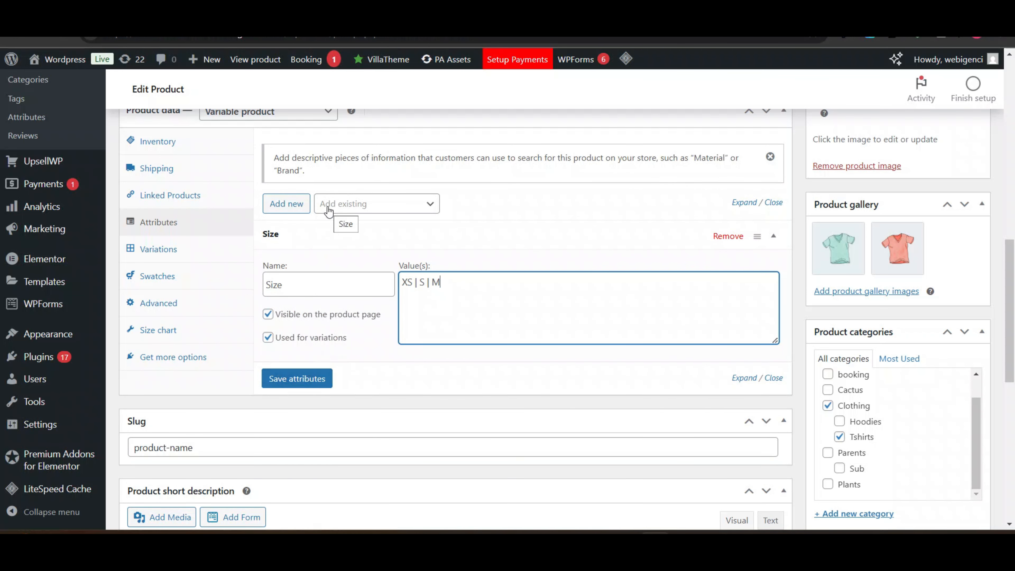
# Save the Size attribute with the values Small, Medium and Large, and generate all product variations from it.
pyautogui.click(297, 378)
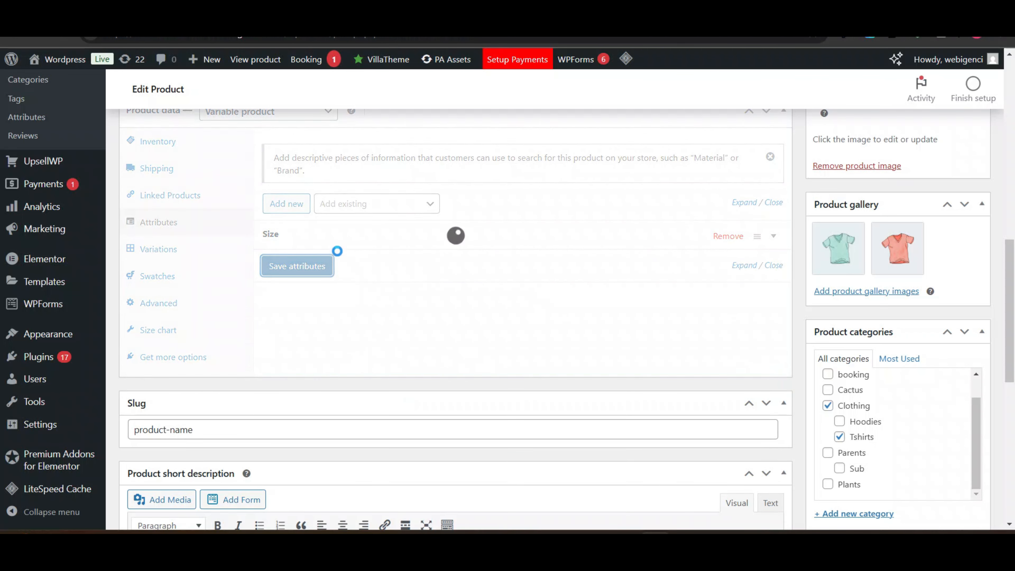
pyautogui.click(441, 249)
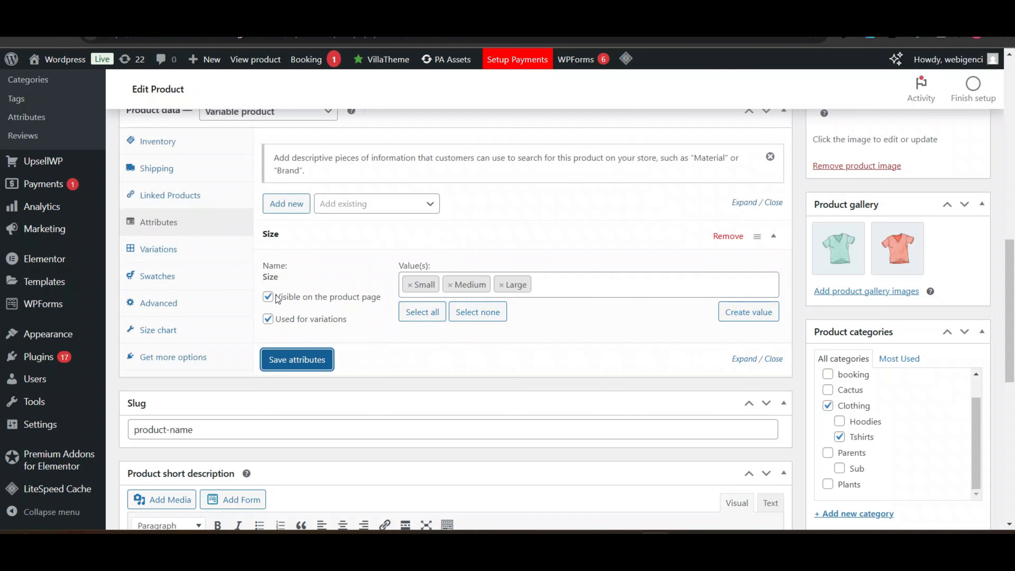
pyautogui.click(165, 251)
pyautogui.scroll(2, 400, 172)
pyautogui.click(296, 220)
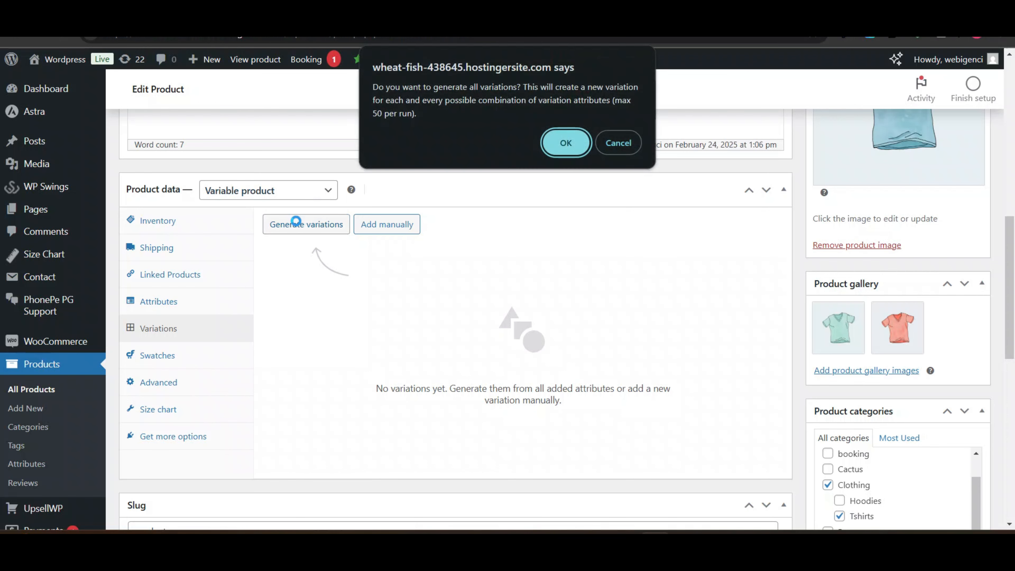
pyautogui.press('Return')
# Set the Large variation's regular price to 499 and its sale price to 299.
pyautogui.scroll(-1, 388, 324)
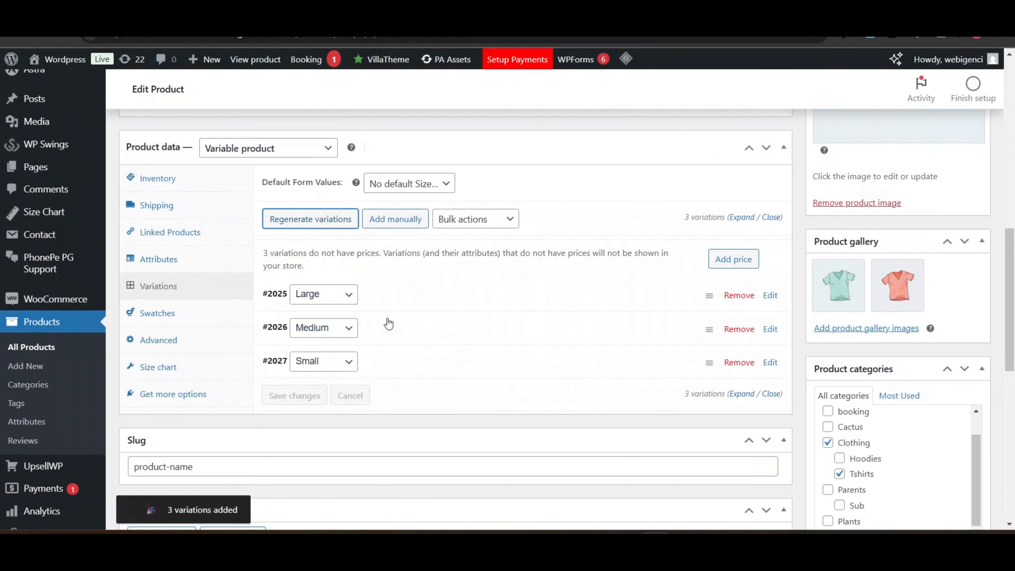
pyautogui.click(467, 298)
pyautogui.scroll(-1, 358, 312)
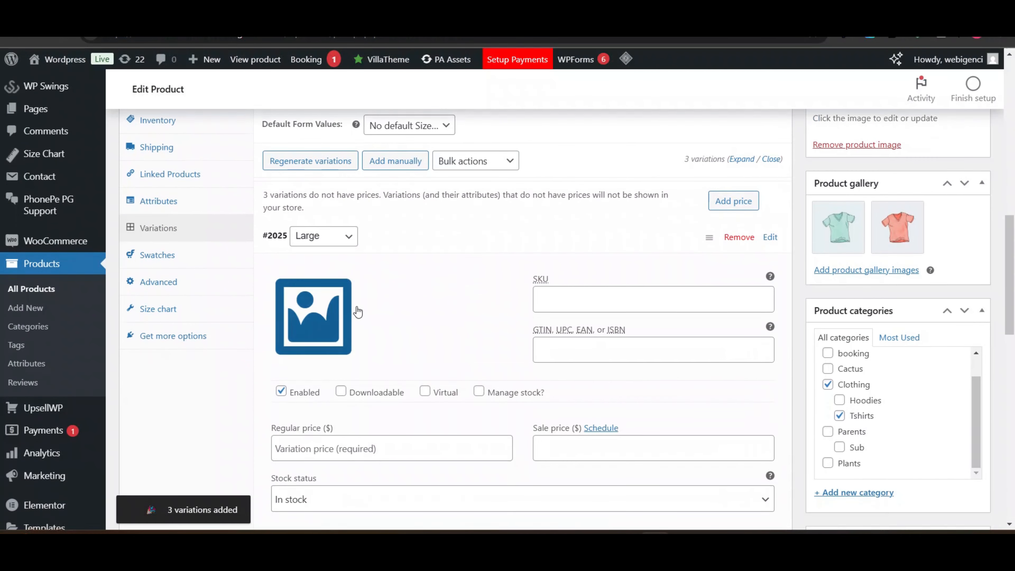
pyautogui.scroll(-3, 363, 280)
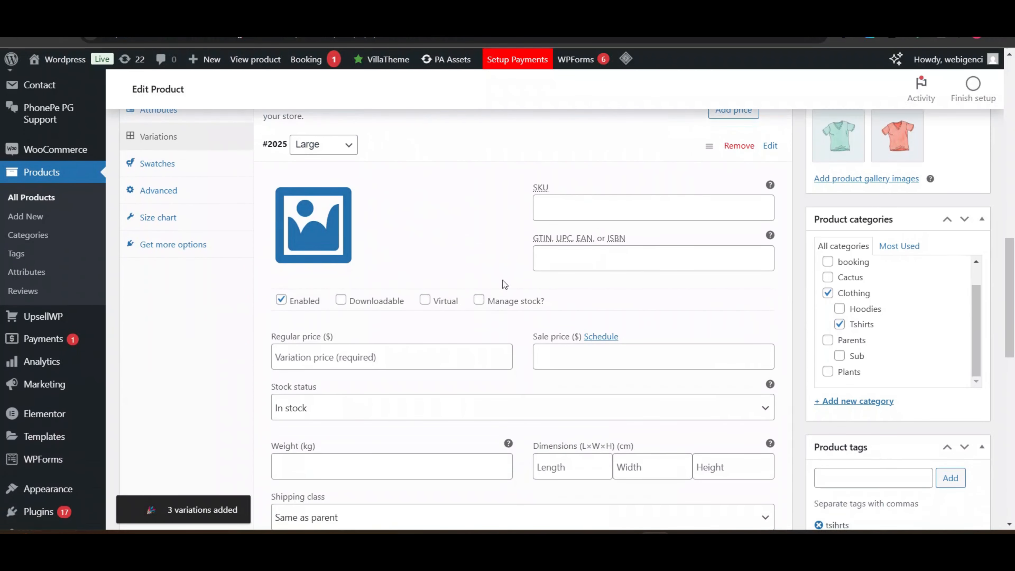
pyautogui.click(358, 357)
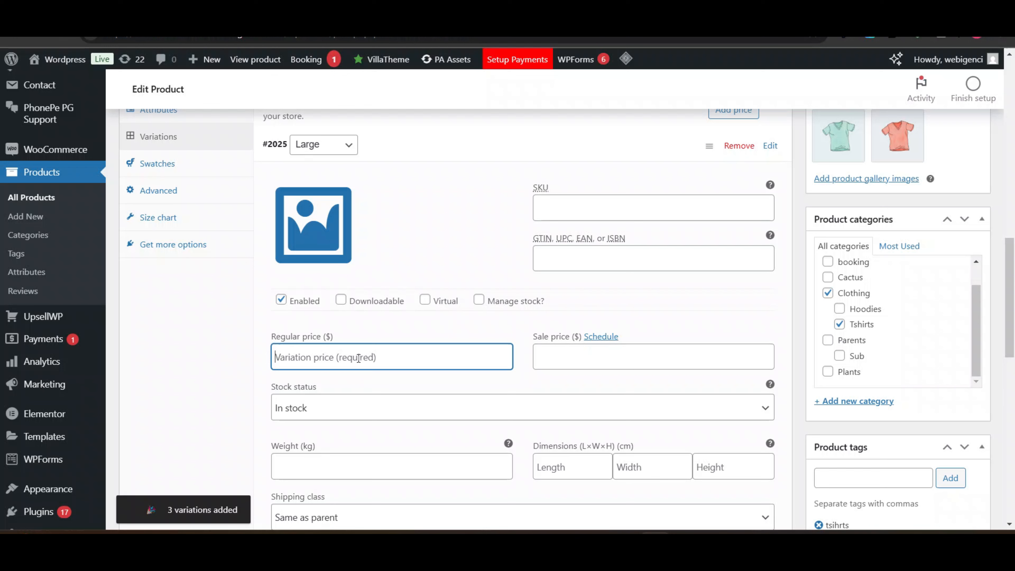
pyautogui.write('499')
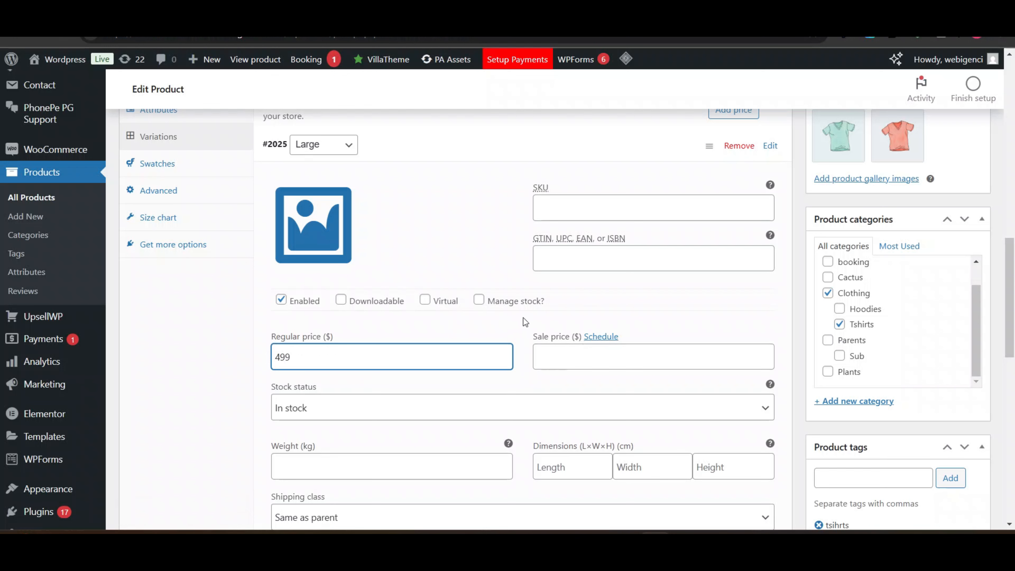
pyautogui.click(575, 357)
pyautogui.write('299')
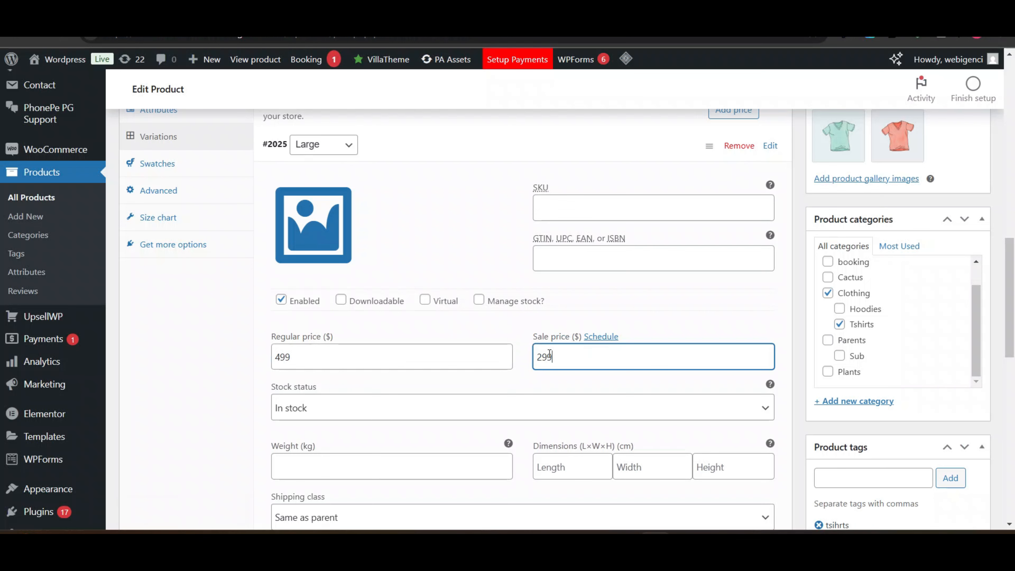
pyautogui.scroll(-3, 549, 354)
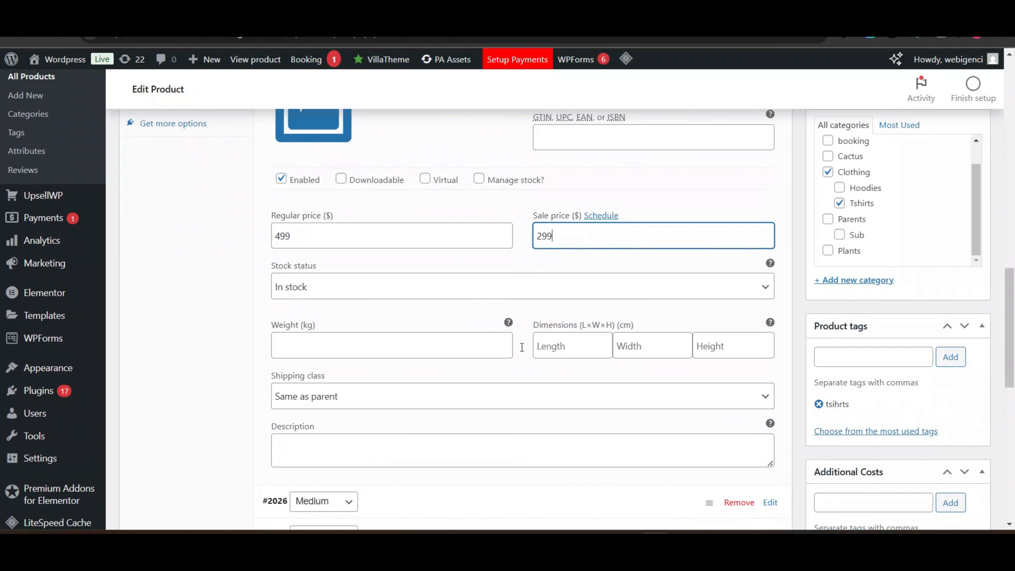
pyautogui.scroll(3, 571, 356)
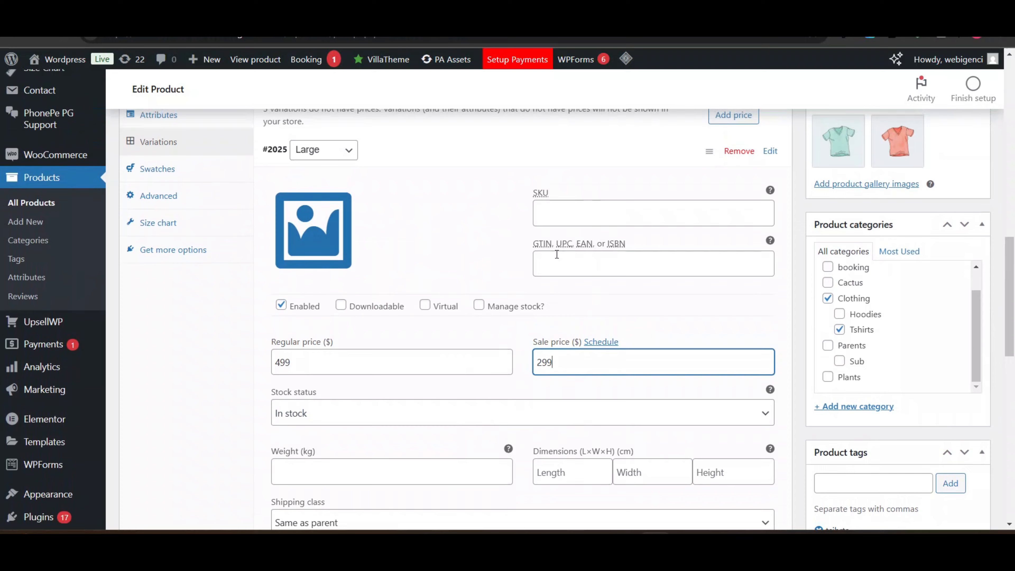
pyautogui.scroll(-2, 557, 255)
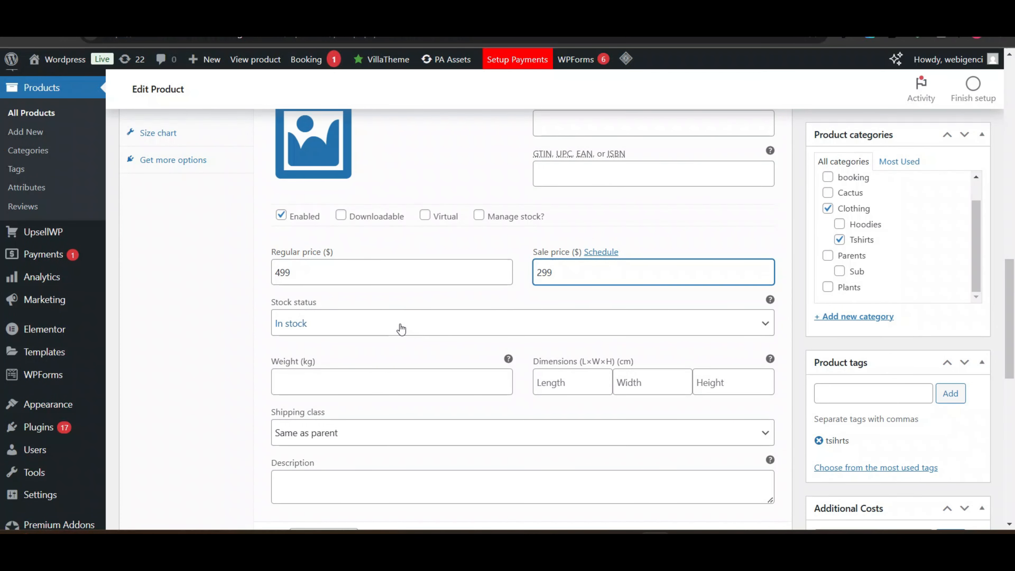
# Bulk-set the regular price of all variations to 499 and save the pending variation changes.
pyautogui.scroll(-2, 401, 329)
pyautogui.scroll(7, 402, 329)
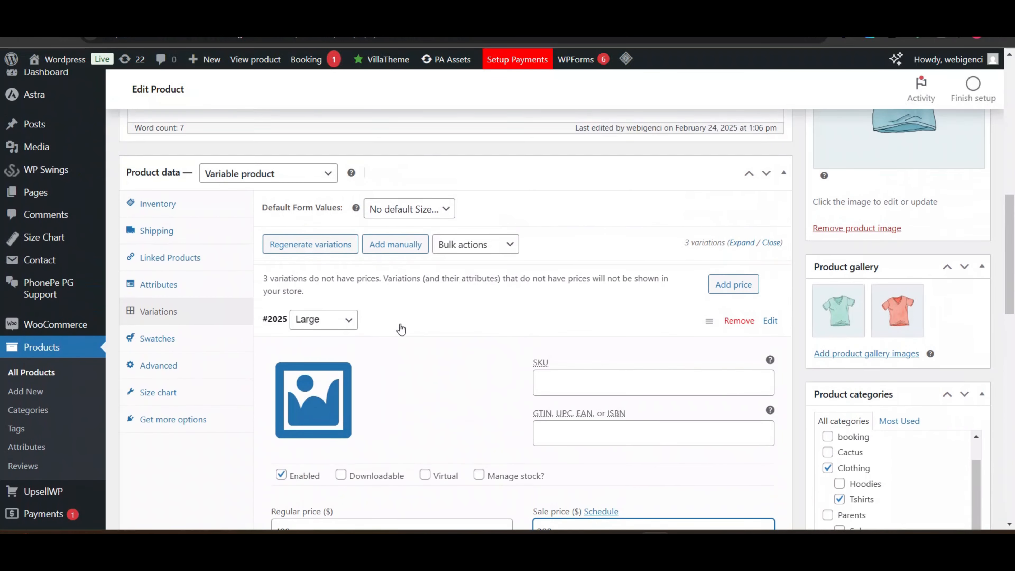
pyautogui.scroll(-1, 355, 280)
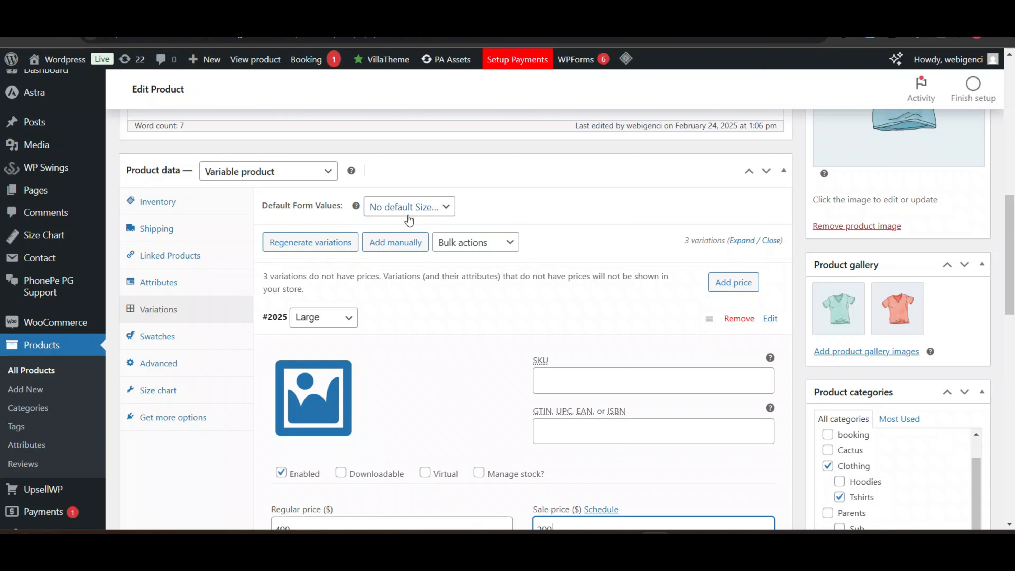
pyautogui.click(446, 242)
pyautogui.scroll(-2, 480, 313)
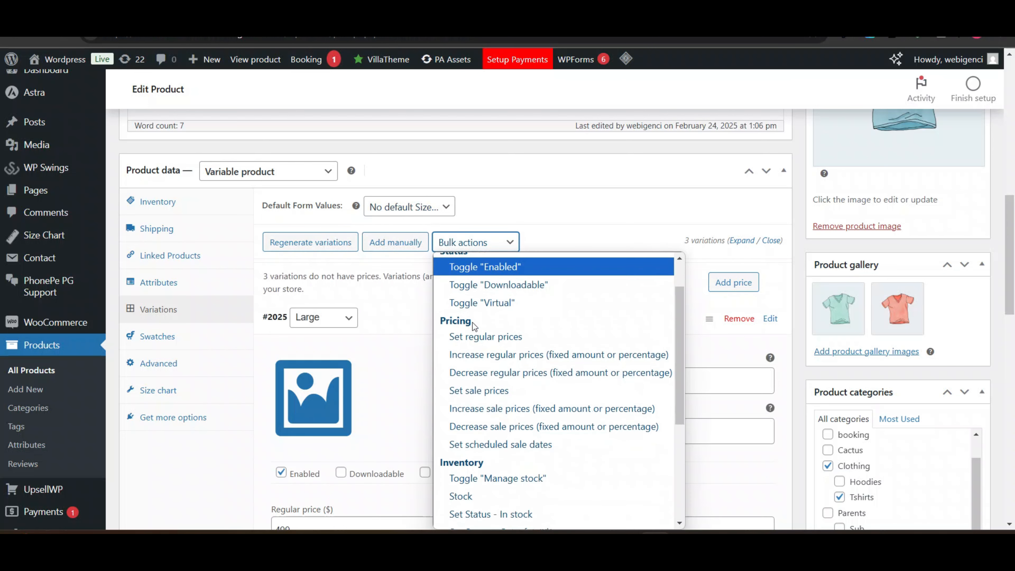
pyautogui.click(485, 333)
pyautogui.write('499')
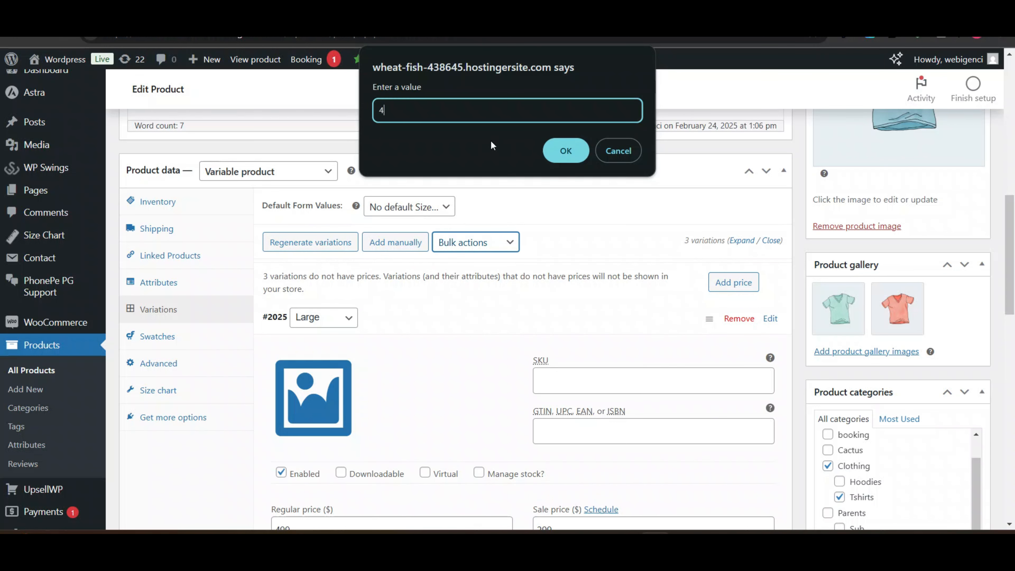
pyautogui.click(573, 148)
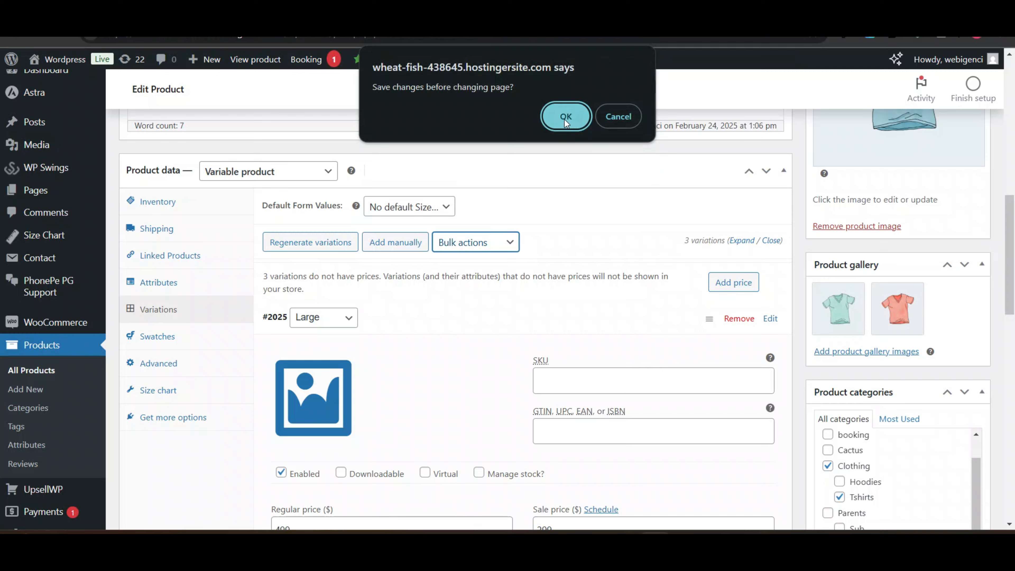
pyautogui.click(565, 119)
# Set the Medium variation's sale price to 299 and expand the Large variation.
pyautogui.scroll(-1, 493, 362)
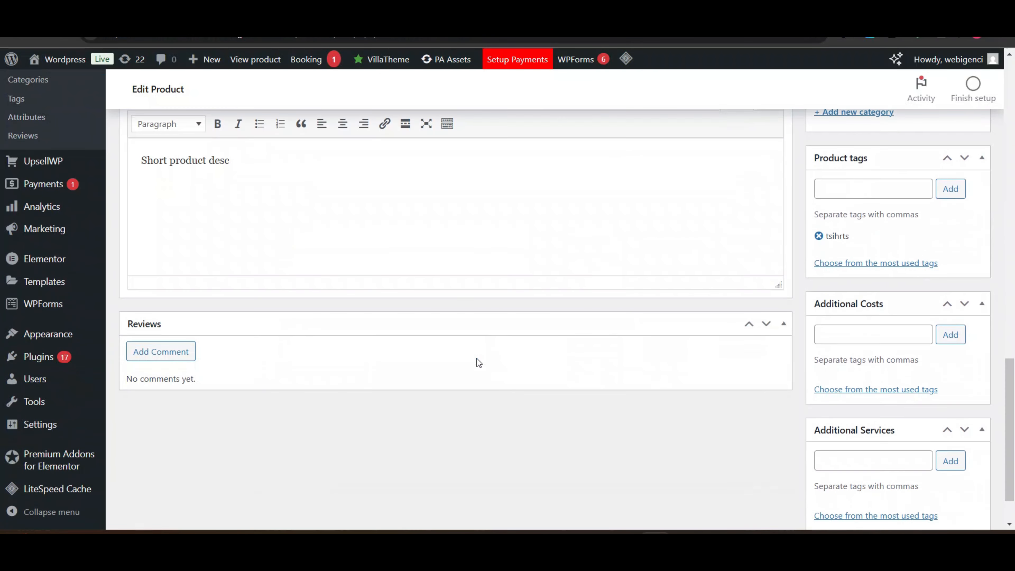
pyautogui.scroll(10, 477, 358)
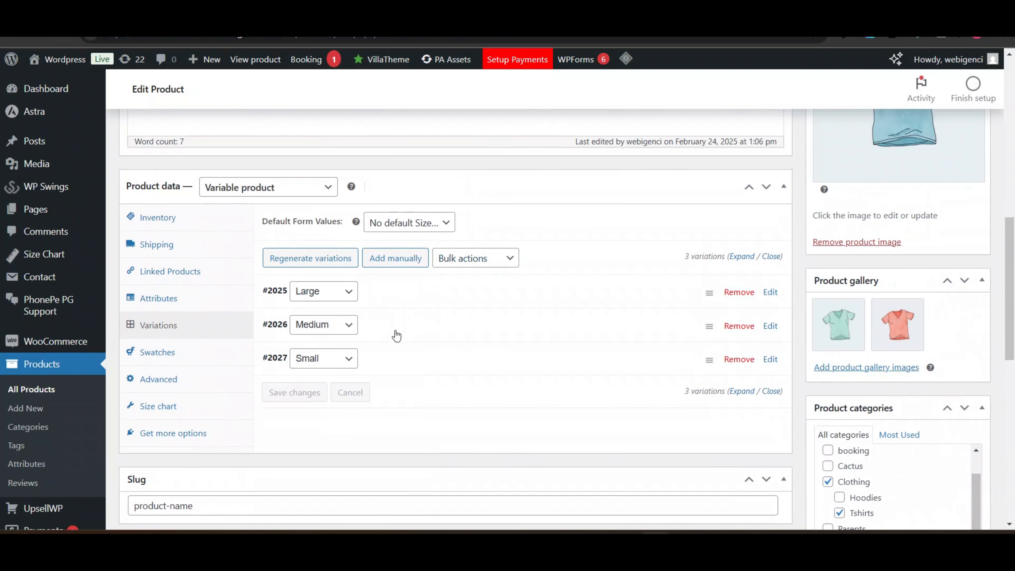
pyautogui.click(396, 332)
pyautogui.scroll(-4, 395, 330)
pyautogui.click(557, 354)
pyautogui.write('299')
pyautogui.scroll(2, 558, 354)
pyautogui.click(522, 183)
pyautogui.scroll(-8, 598, 401)
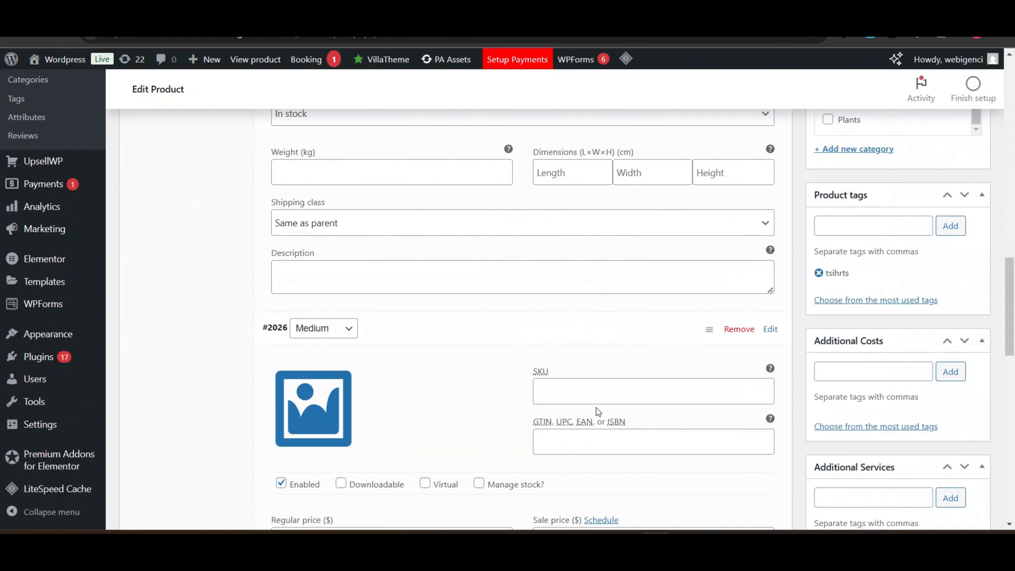
# Expand the Small variation and set its sale price to 199.
pyautogui.click(596, 371)
pyautogui.scroll(-5, 640, 426)
pyautogui.click(617, 386)
pyautogui.write('199')
pyautogui.click(850, 284)
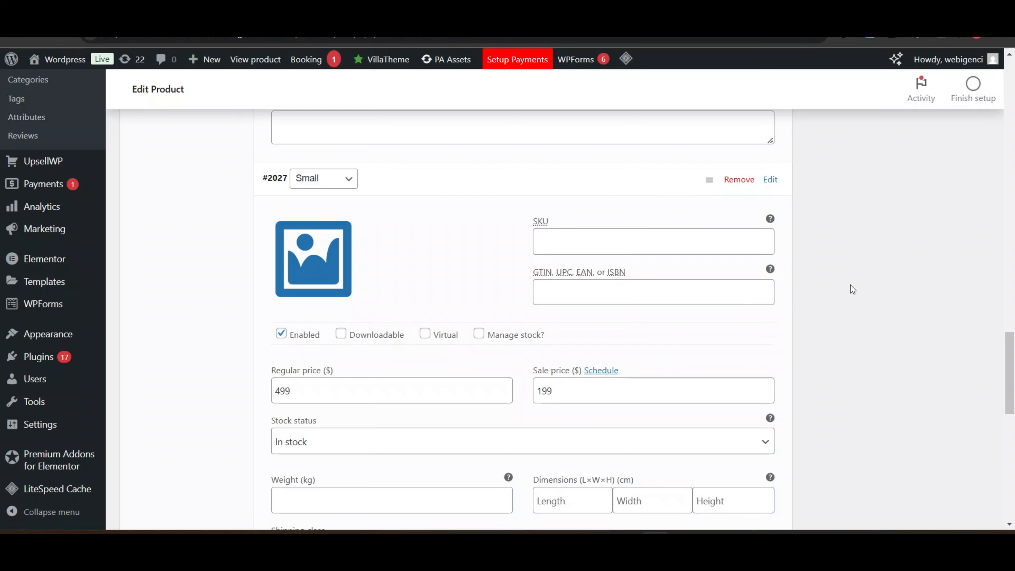
# Assign the green T-shirt image vnech-tee-green-1.jpg from the media library to the Large variation.
pyautogui.scroll(11, 850, 285)
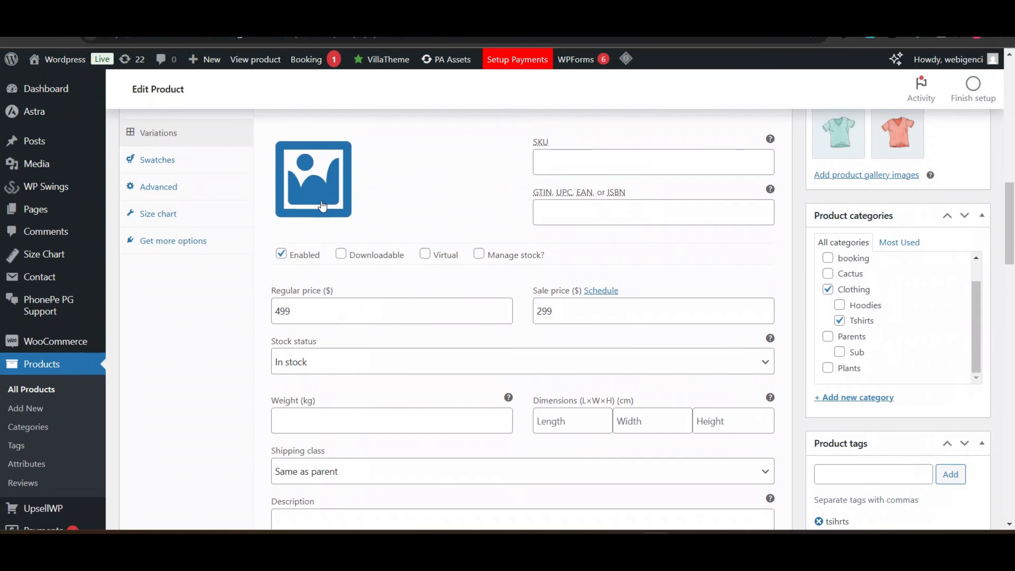
pyautogui.click(311, 187)
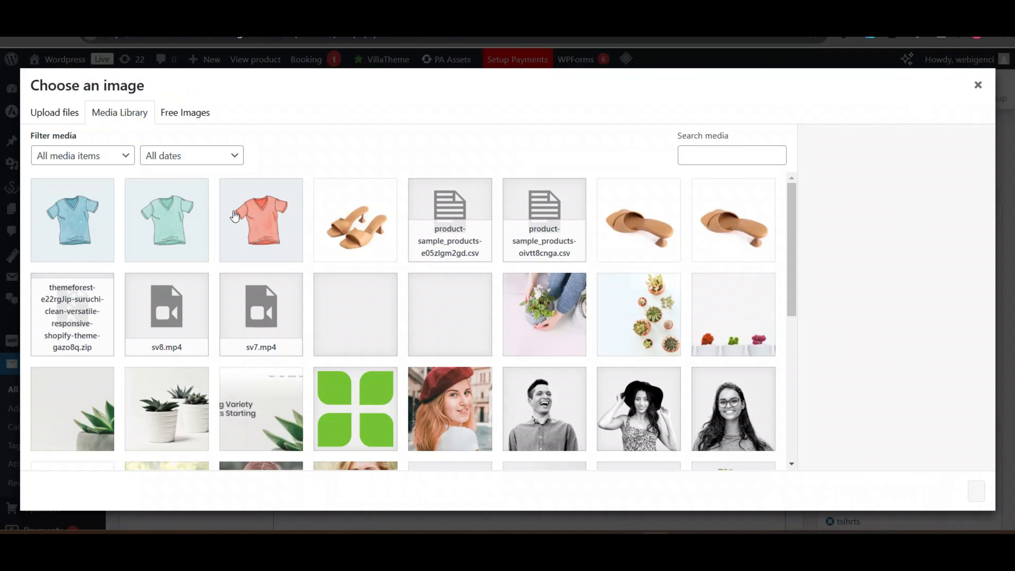
pyautogui.click(157, 230)
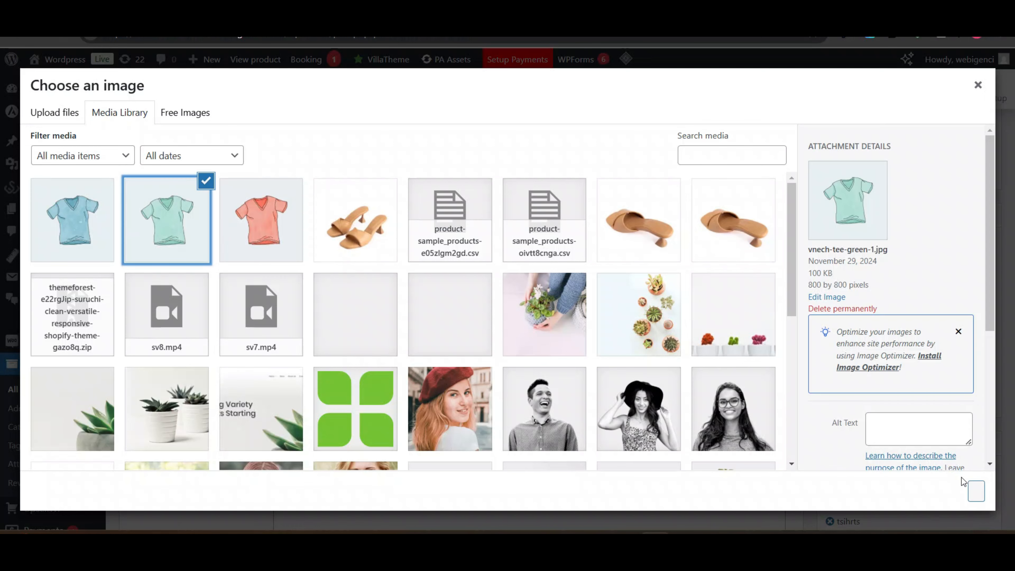
pyautogui.click(977, 492)
# Assign the red T-shirt image vneck-tee-2.jpg from the media library to the Medium variation.
pyautogui.scroll(-5, 535, 352)
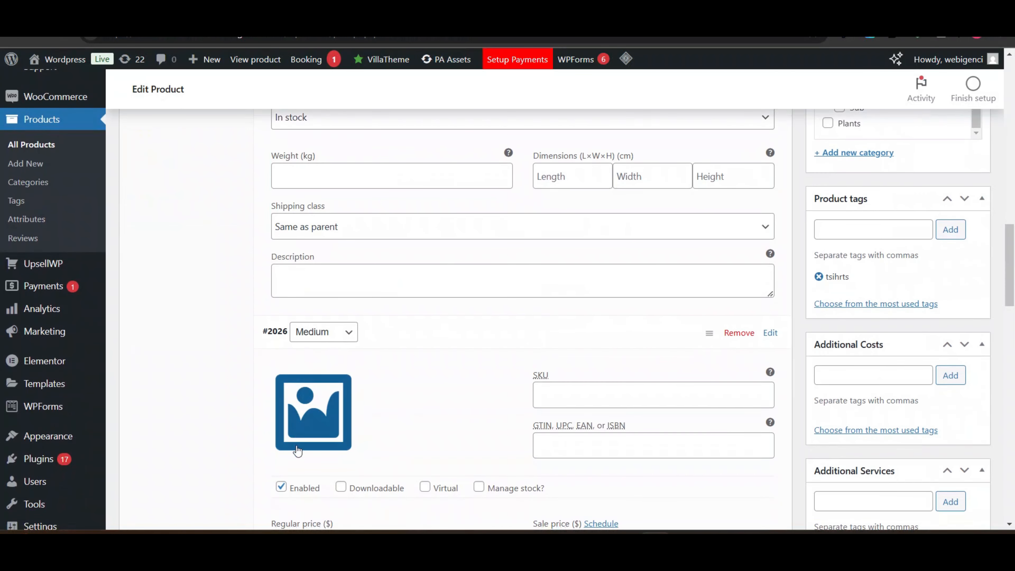
pyautogui.click(297, 451)
pyautogui.click(251, 213)
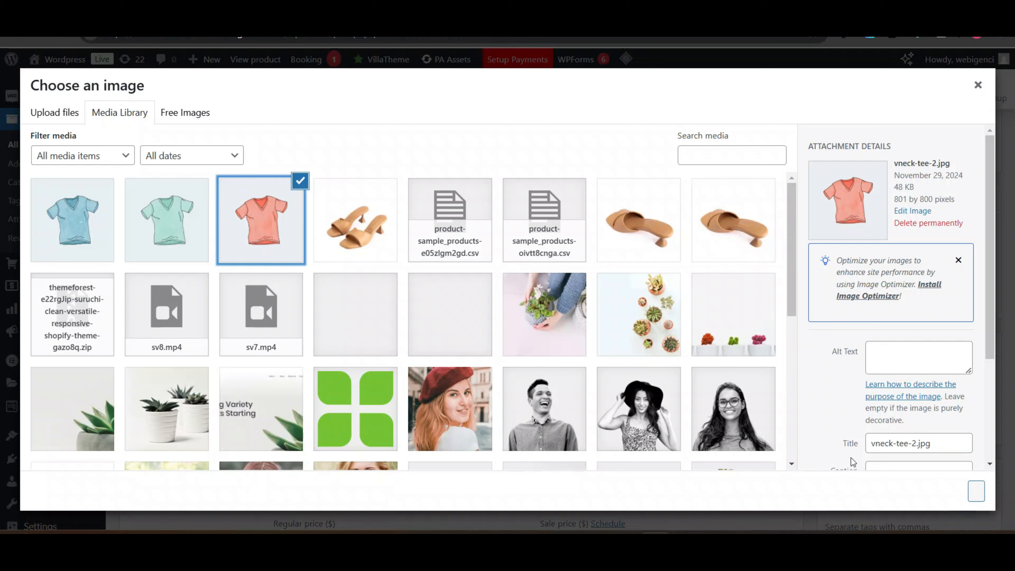
pyautogui.click(975, 492)
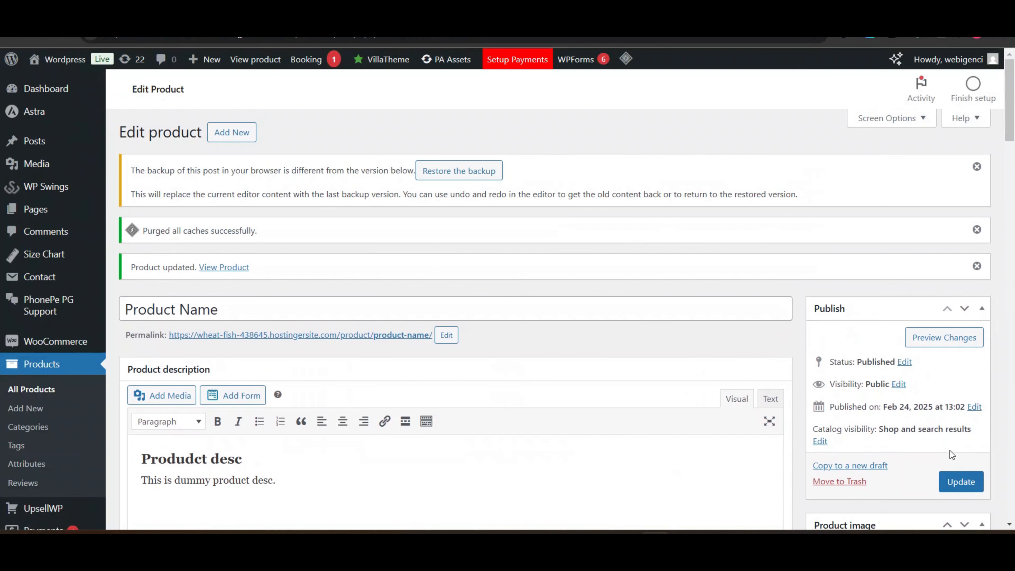
# Update the product and open a preview of its changes.
pyautogui.click(949, 480)
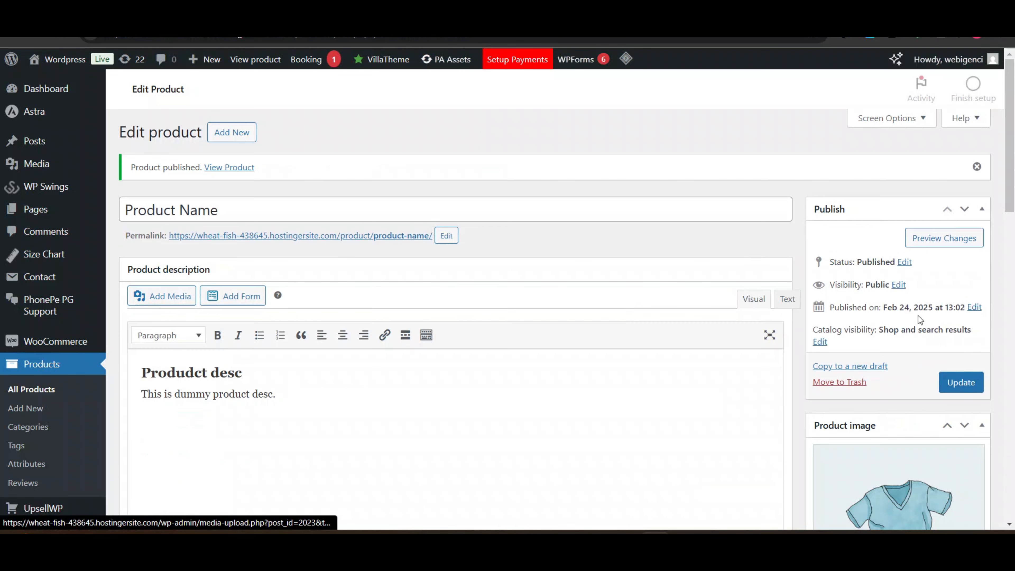
pyautogui.click(930, 244)
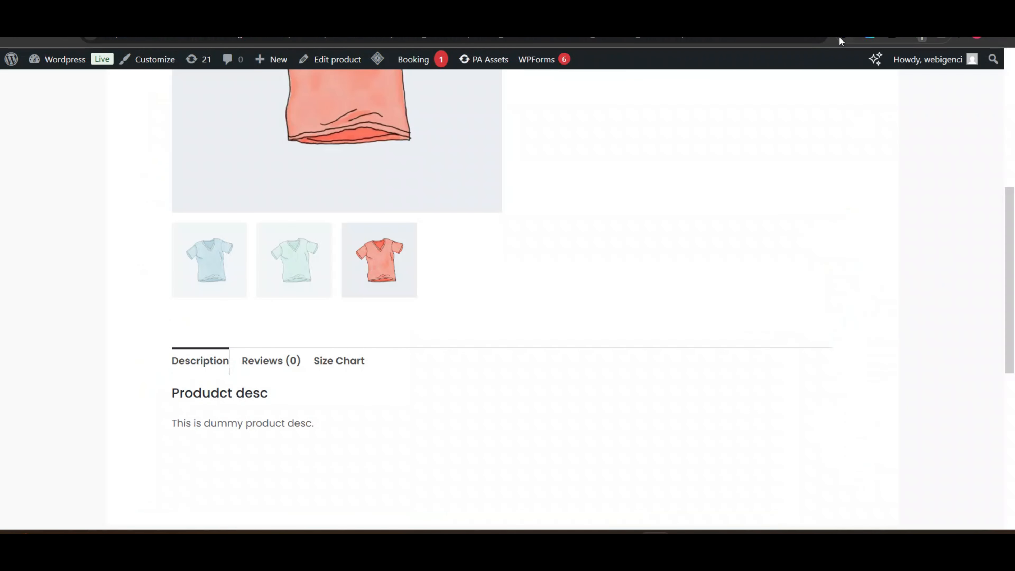
pyautogui.scroll(-2, 487, 230)
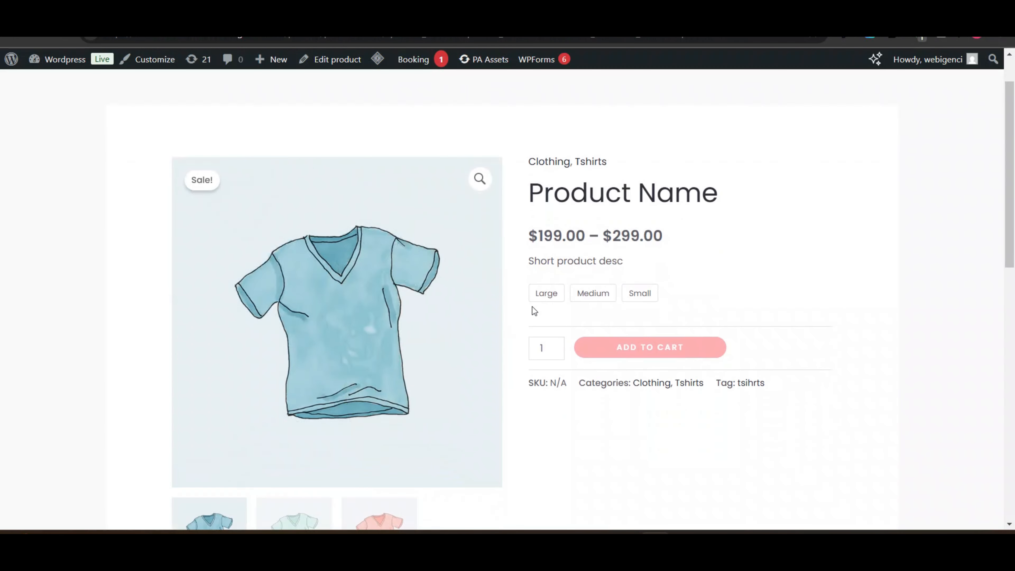
# Switch between the Large, Medium and Small sizes in the preview to check each variation's image and price.
pyautogui.click(554, 296)
pyautogui.click(594, 295)
pyautogui.click(633, 297)
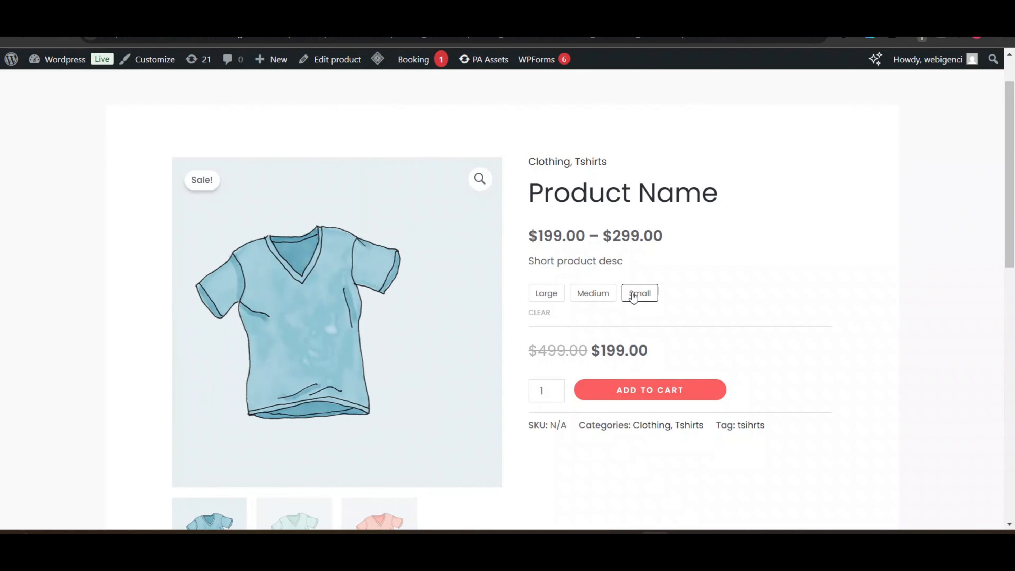
pyautogui.click(603, 294)
pyautogui.click(544, 293)
pyautogui.scroll(-5, 319, 323)
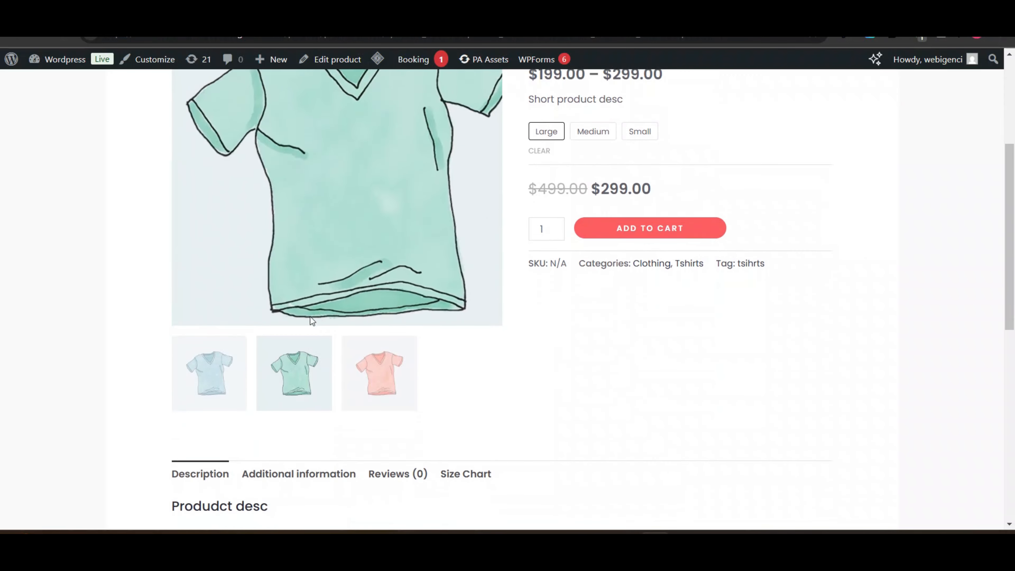
pyautogui.scroll(5, 319, 322)
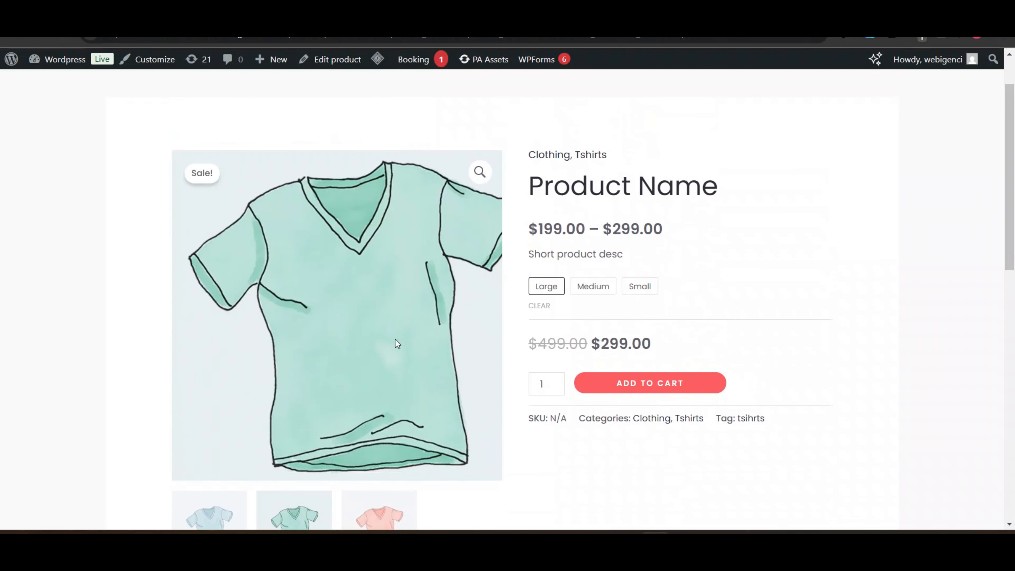
pyautogui.click(597, 291)
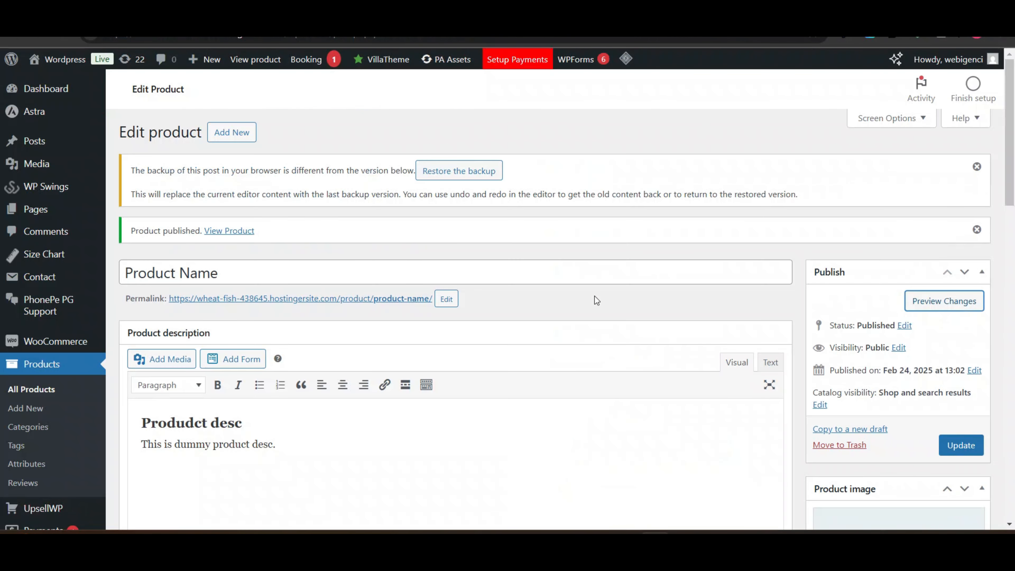
# Open the product categories page to examine the existing categories and the form for adding one.
pyautogui.scroll(-8, 576, 323)
pyautogui.scroll(-5, 576, 323)
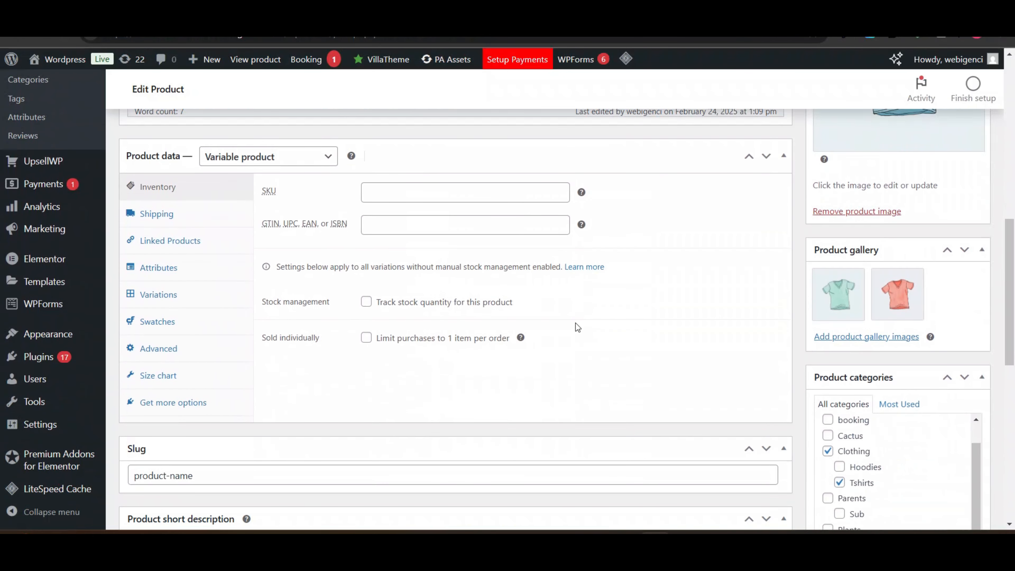
pyautogui.scroll(-2, 576, 323)
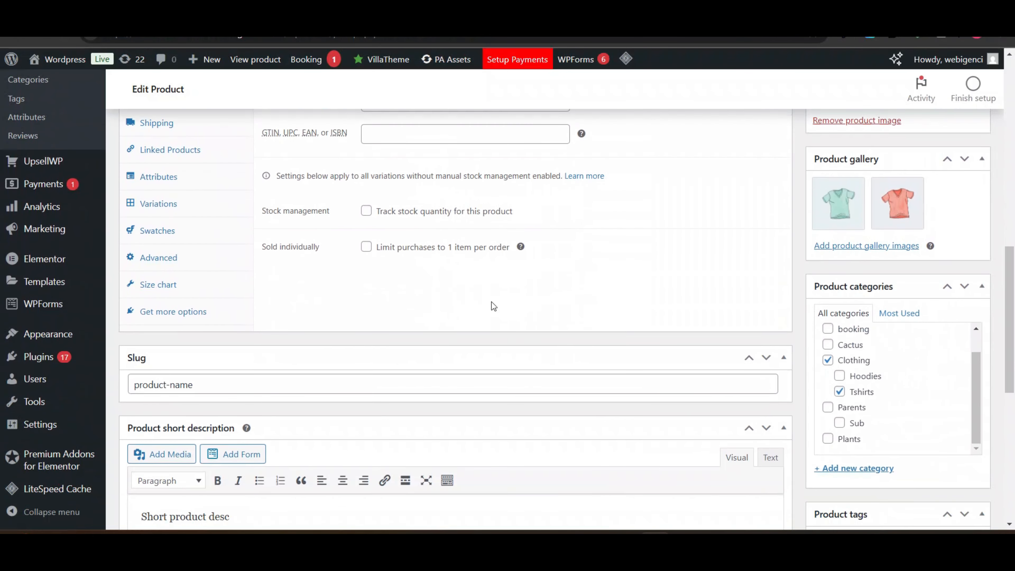
pyautogui.scroll(-3, 491, 304)
pyautogui.scroll(11, 492, 304)
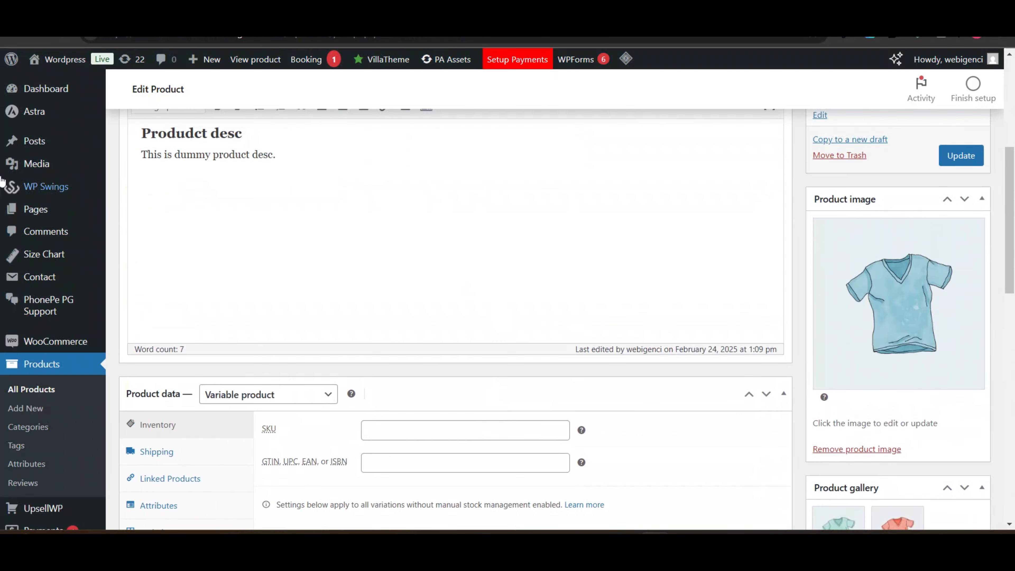
pyautogui.scroll(-3, 42, 320)
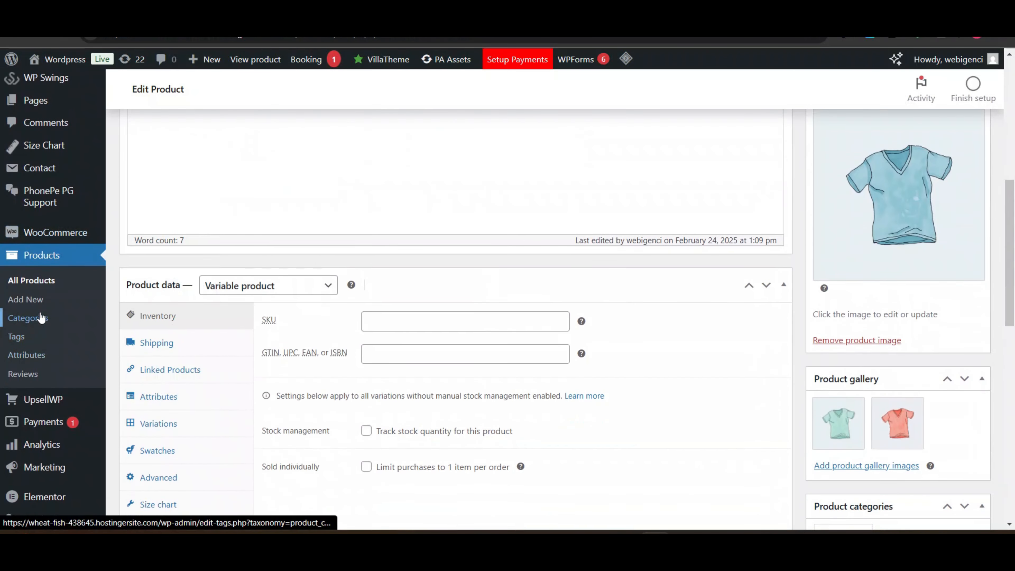
pyautogui.click(39, 318)
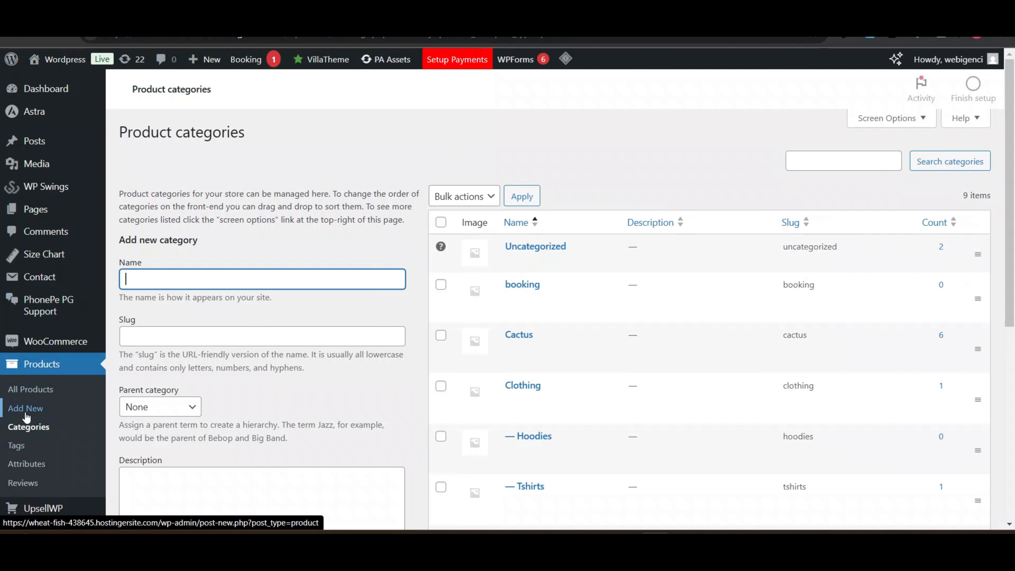
pyautogui.scroll(-2, 214, 213)
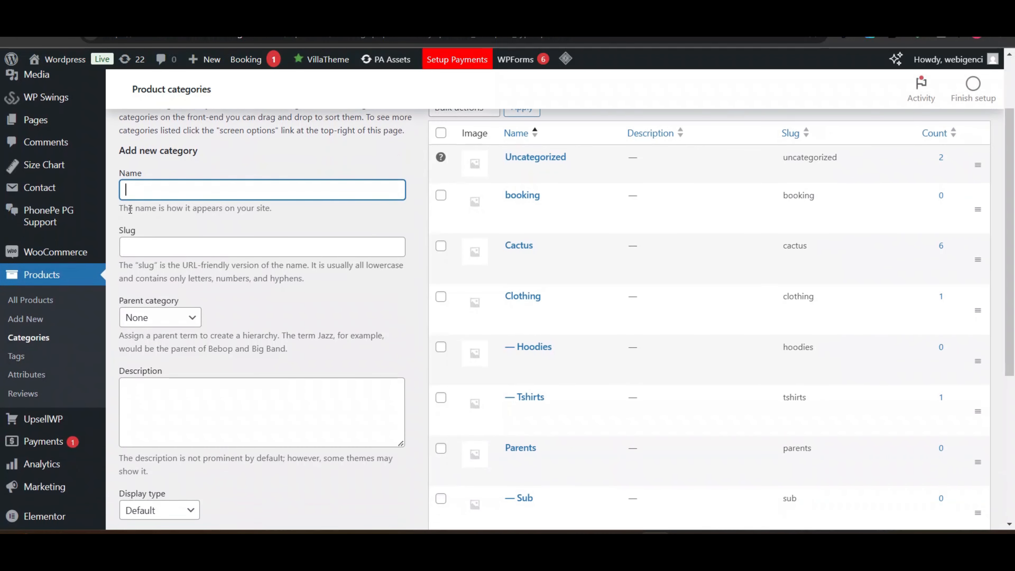
# Try filling in a new category named Category with Clothing as its parent, and clear the name again.
pyautogui.click(172, 185)
pyautogui.write('Cate')
pyautogui.click(153, 320)
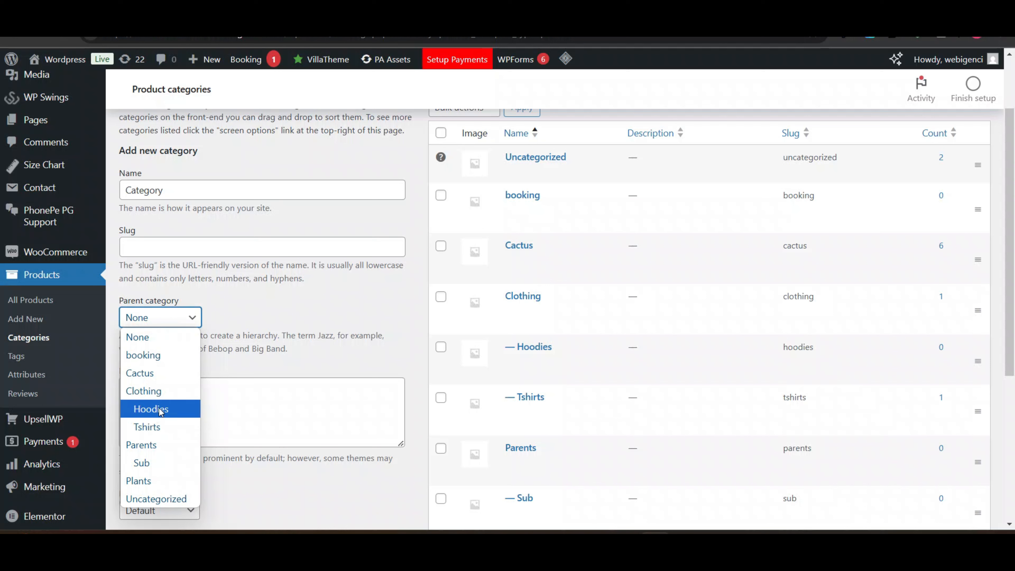
pyautogui.click(167, 400)
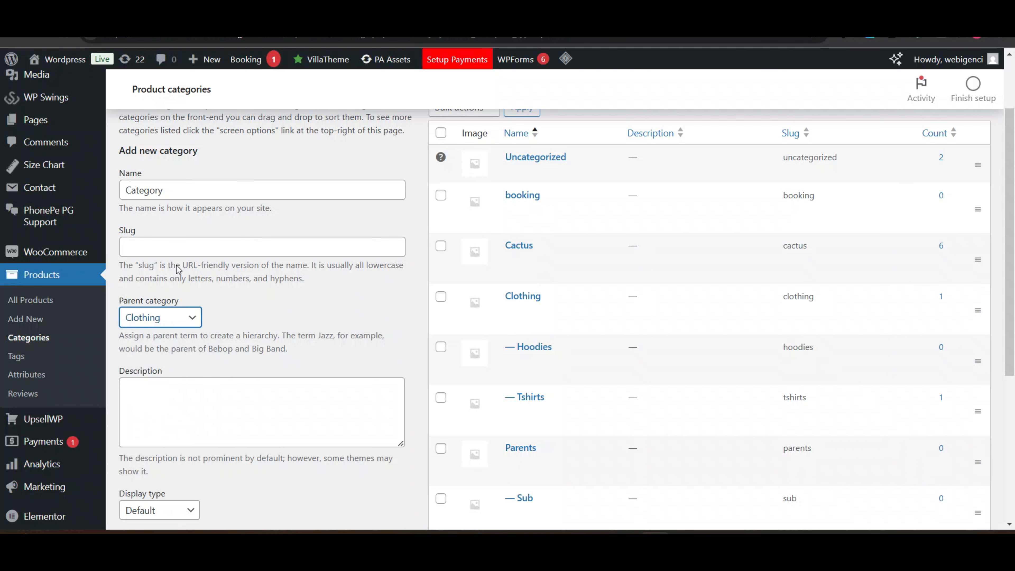
pyautogui.click(182, 188)
pyautogui.doubleClick(182, 189)
pyautogui.press('BackSpace')
pyautogui.scroll(-5, 207, 325)
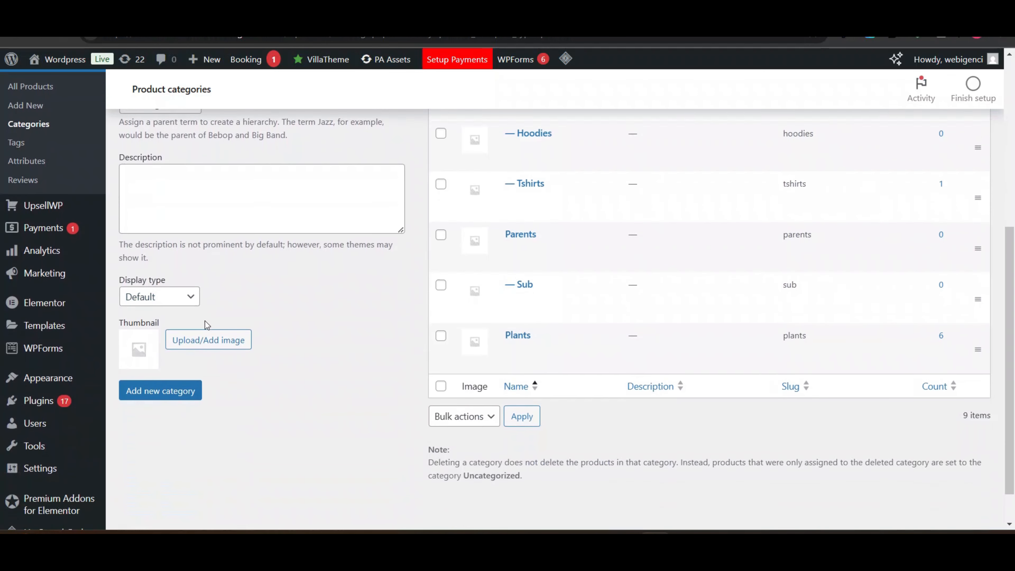
pyautogui.scroll(3, 207, 325)
pyautogui.scroll(1, 215, 334)
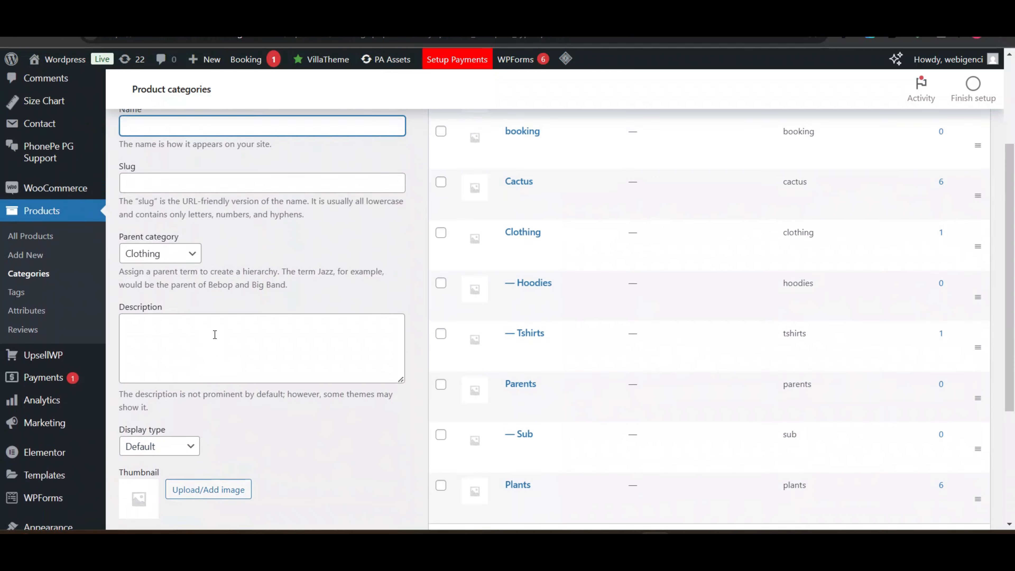
# View the product attributes page and return to the list of all products.
pyautogui.click(26, 308)
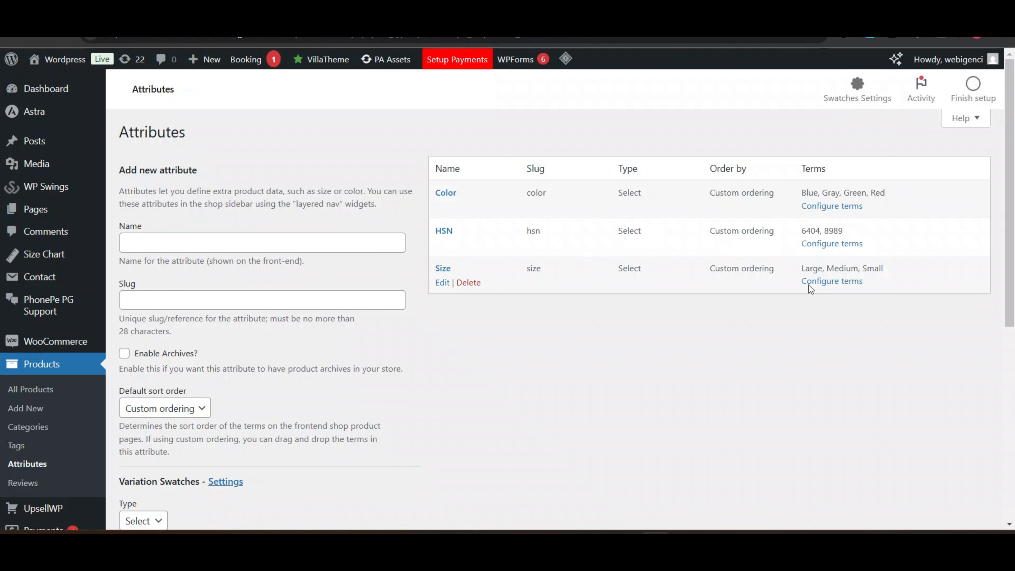
pyautogui.click(36, 364)
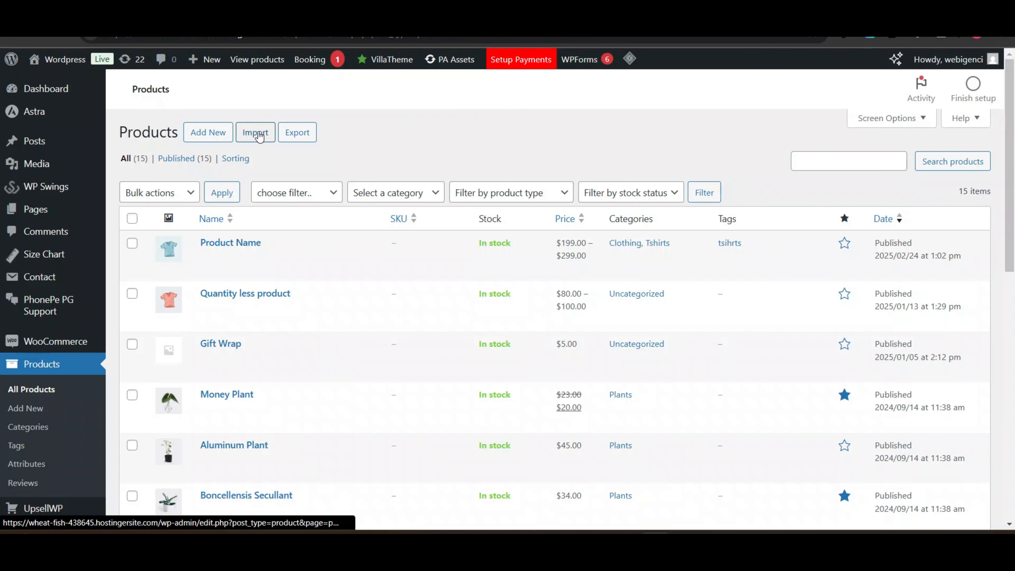